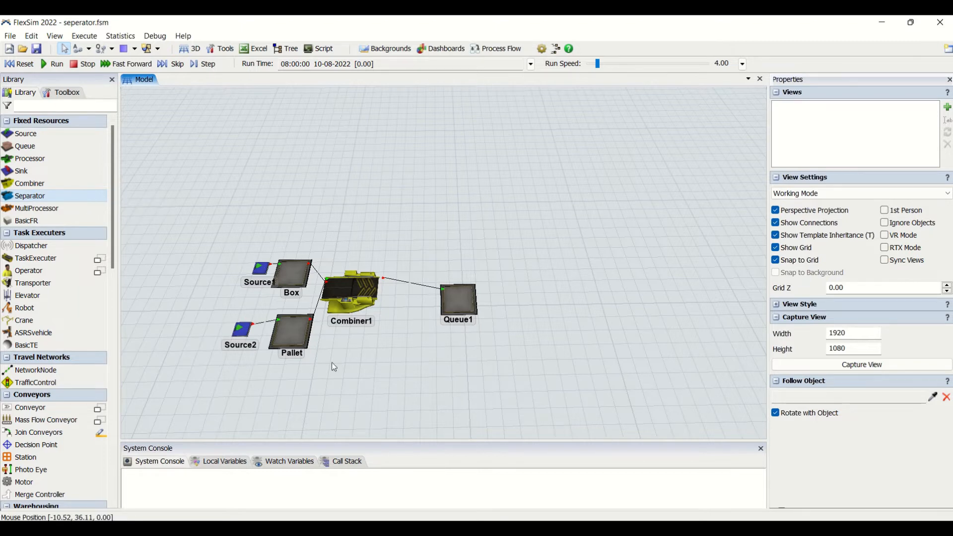
Place a Separator in the model just past Queue1, in line with the existing flow
left_click_drag(407, 210, 419, 192)
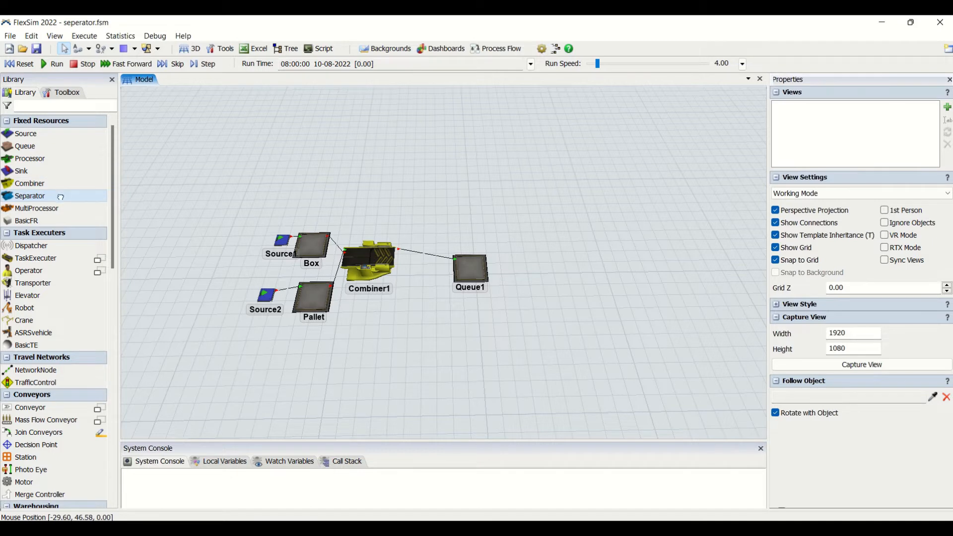
left_click_drag(464, 239, 538, 264)
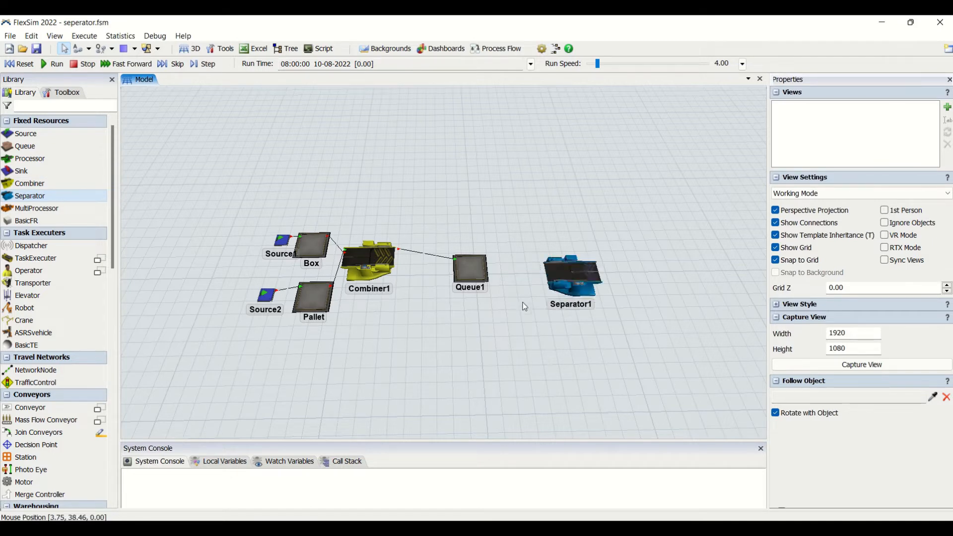
left_click_drag(514, 325, 493, 329)
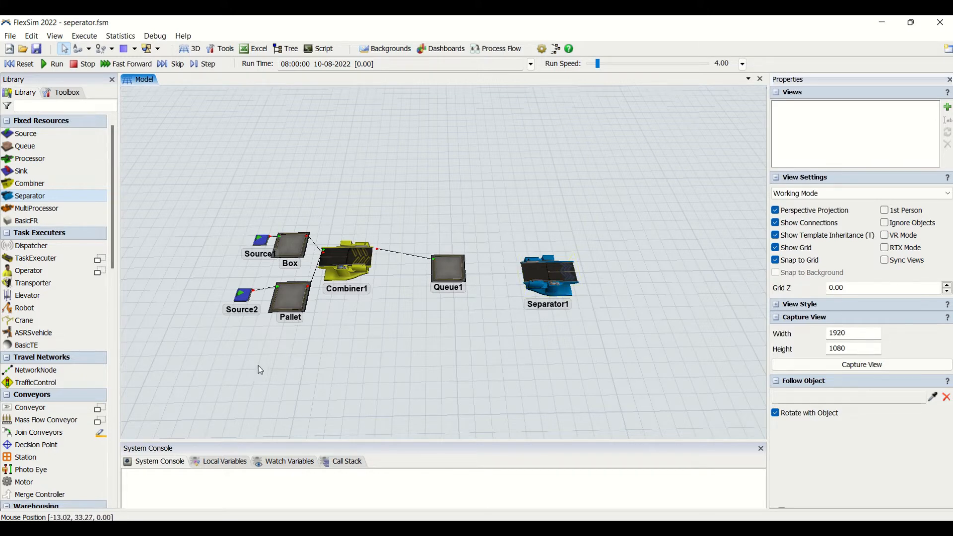
Examine the properties of Separator1 and compare them with those of Combiner1
left_click(560, 275)
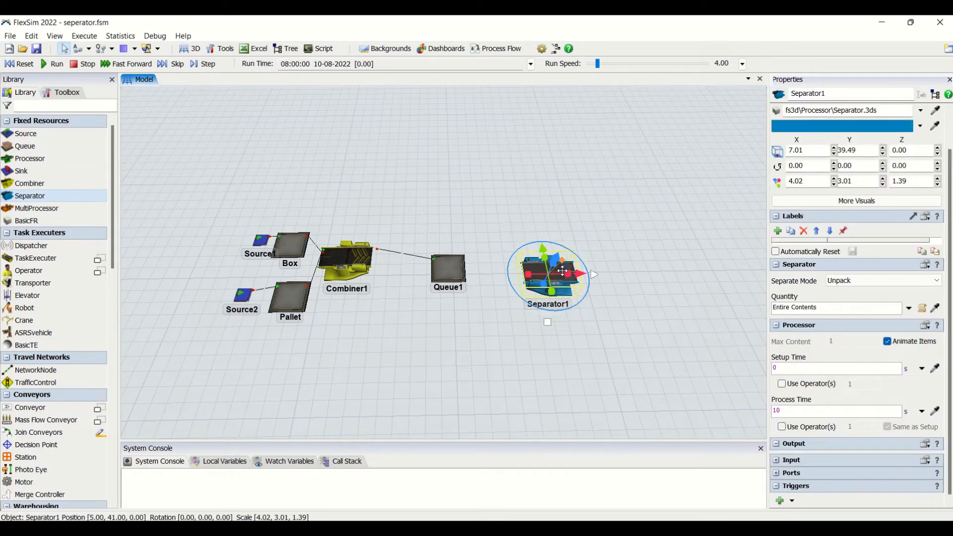
left_click(599, 216)
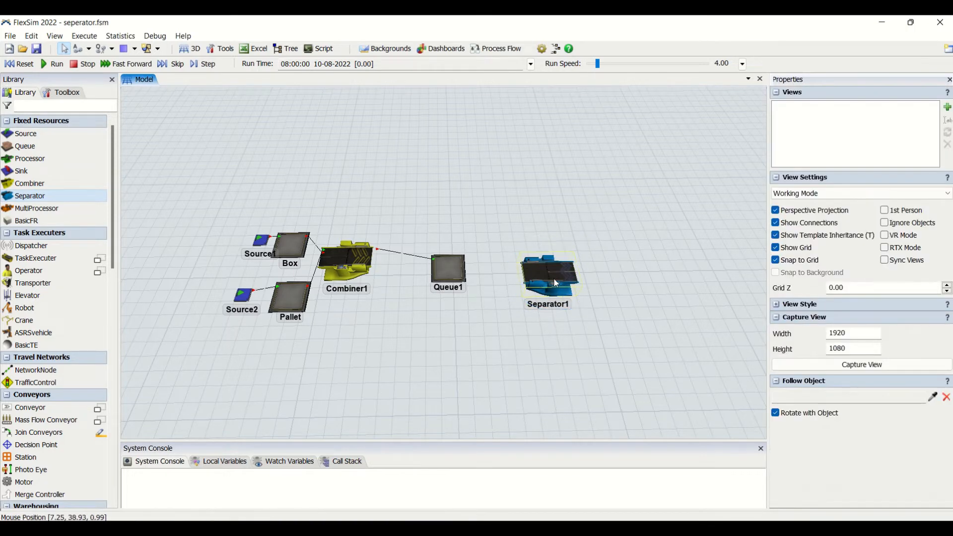
left_click_drag(610, 244, 591, 246)
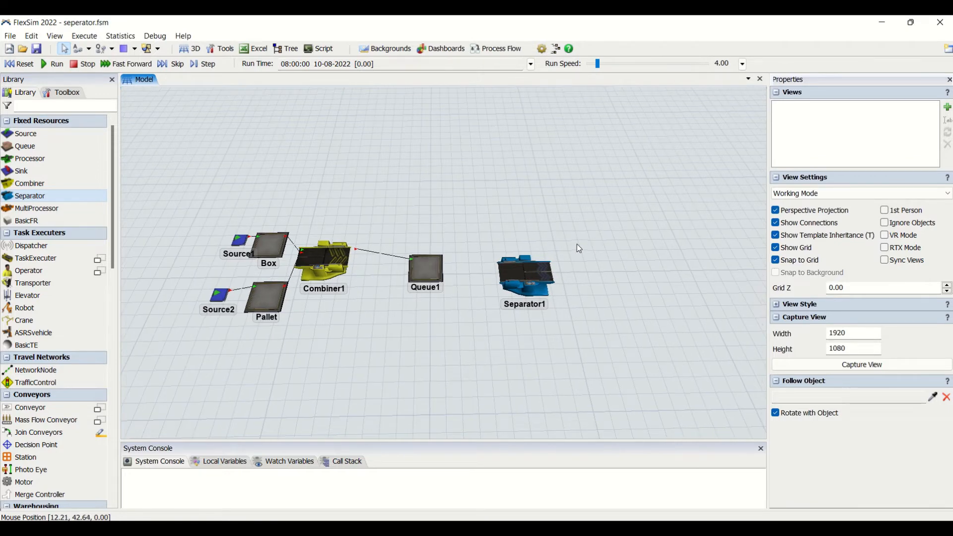
left_click(308, 263)
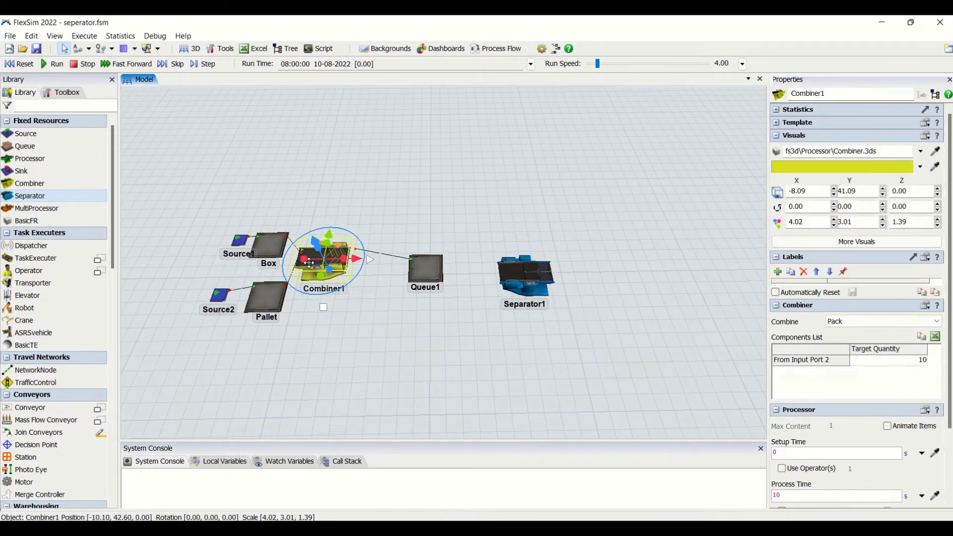
left_click(359, 327)
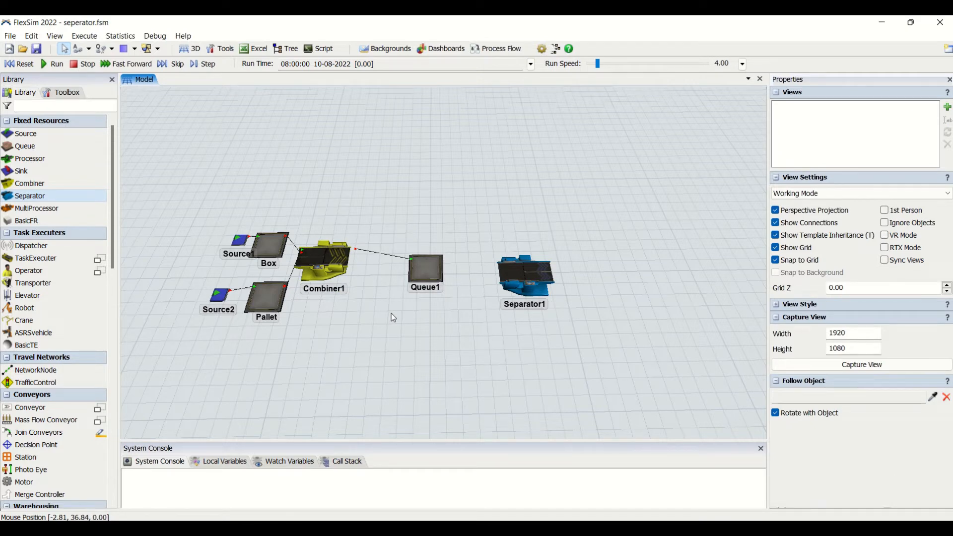
left_click(526, 273)
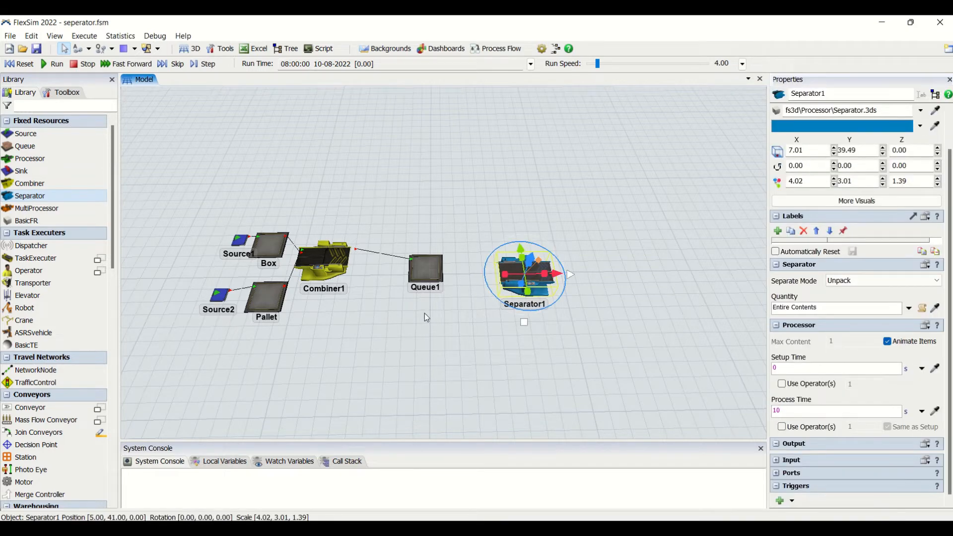
left_click(425, 313)
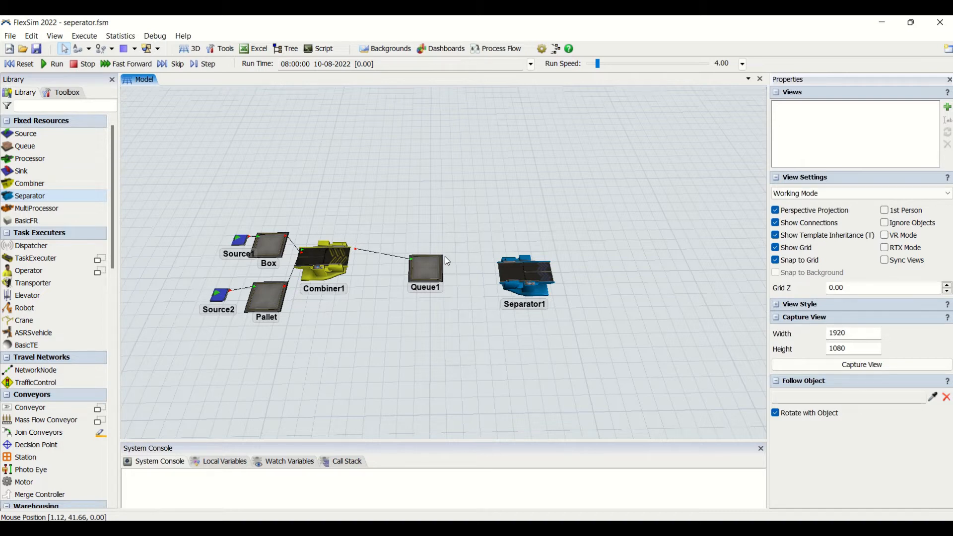
left_click(506, 278)
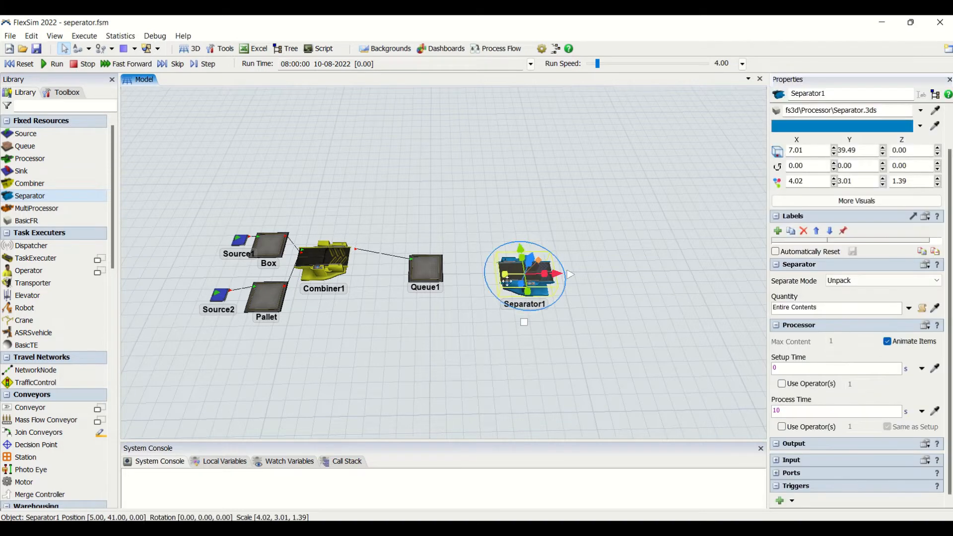
left_click(480, 325)
Try the Split separate mode on Separator1 and switch it back to Unpack
left_click(516, 278)
left_click(859, 281)
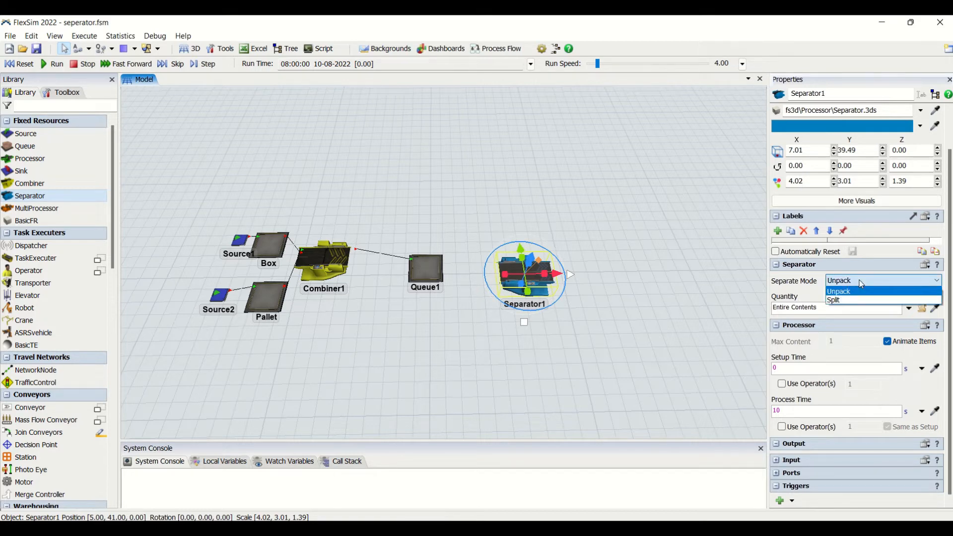
left_click(859, 292)
left_click(859, 283)
left_click(859, 300)
left_click(858, 282)
left_click(857, 292)
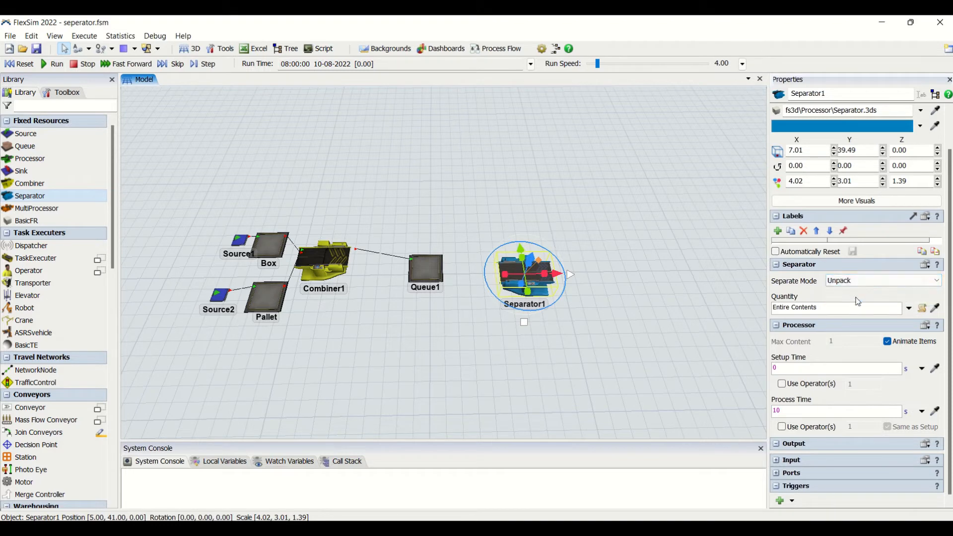
Review the available Quantity and Separate Mode options of Separator1 in Unpack mode
left_click(908, 309)
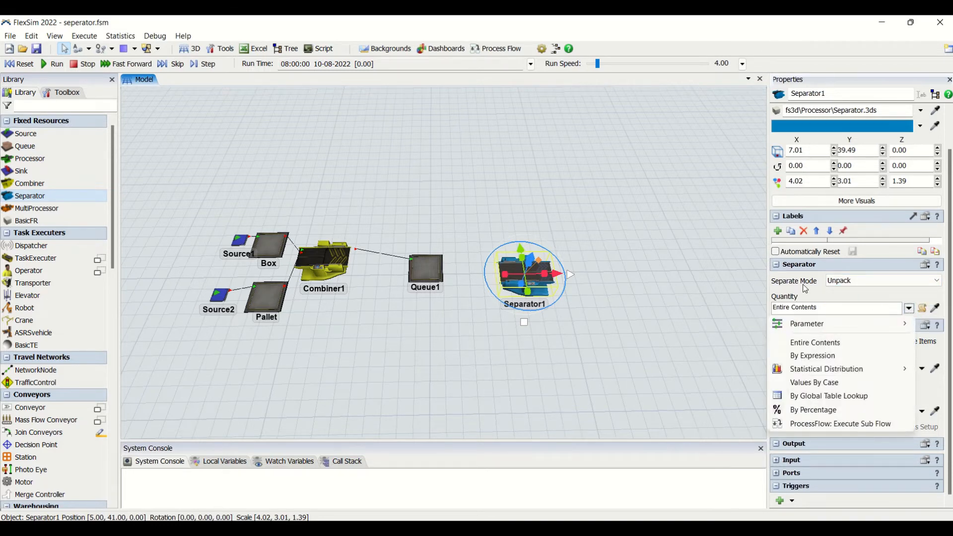
left_click(849, 282)
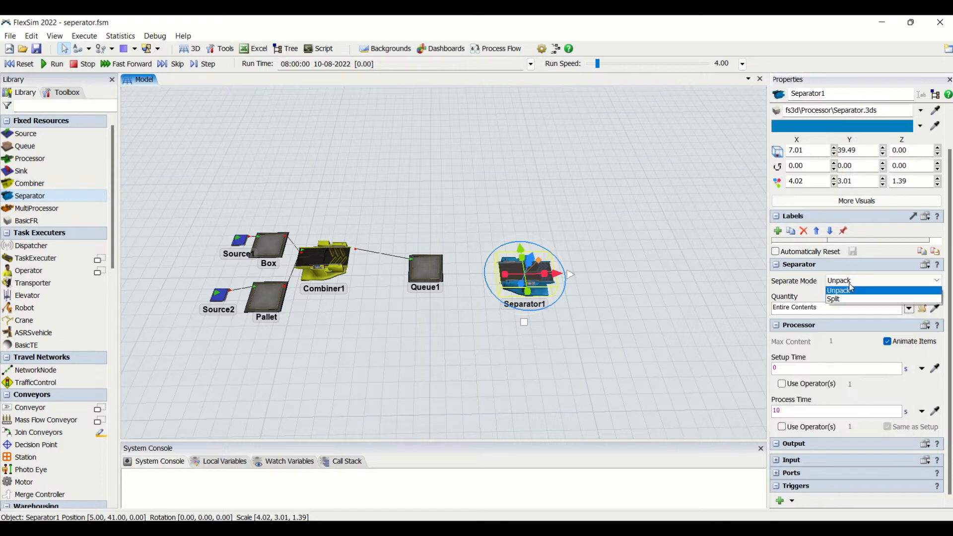
left_click(794, 302)
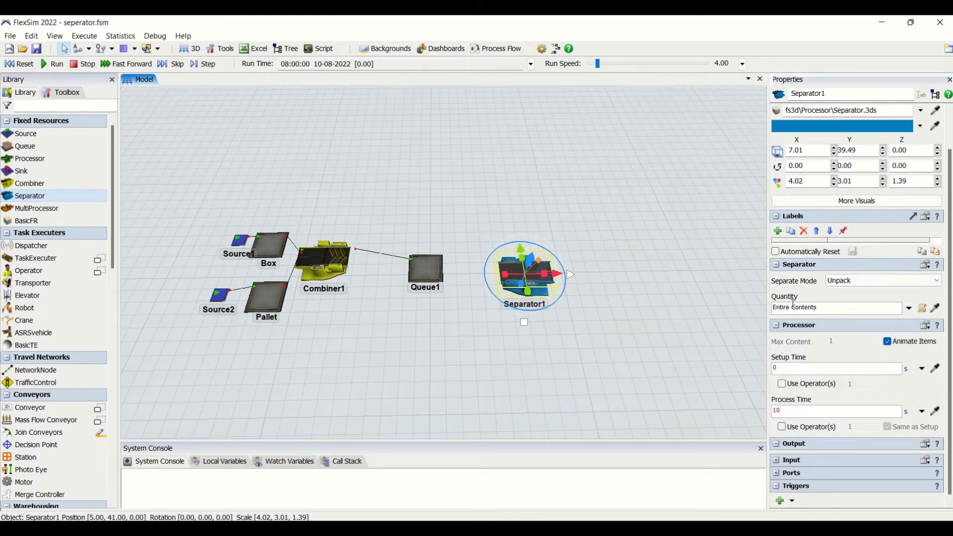
left_click(909, 310)
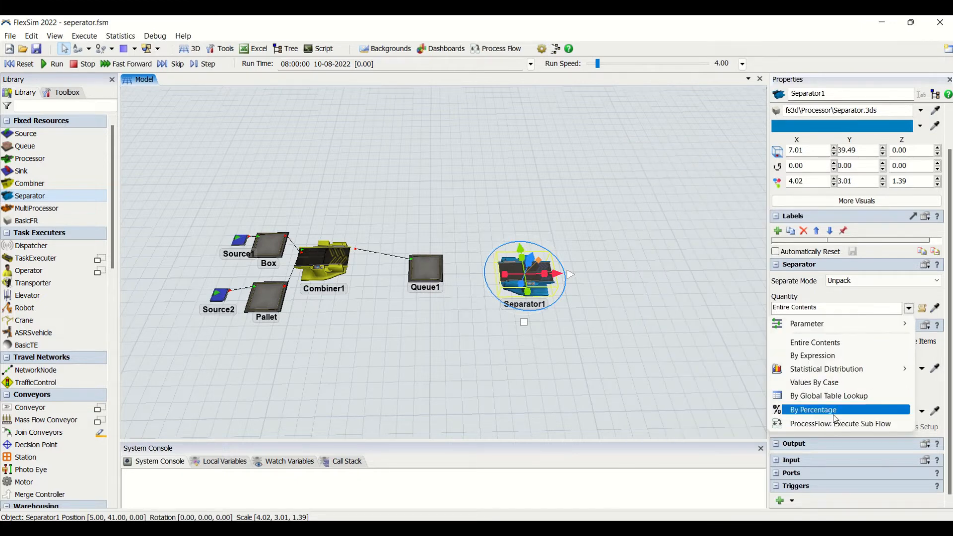
left_click(876, 286)
Try Split mode with its Quantity options on Separator1 and return the separate mode to Unpack
left_click(875, 282)
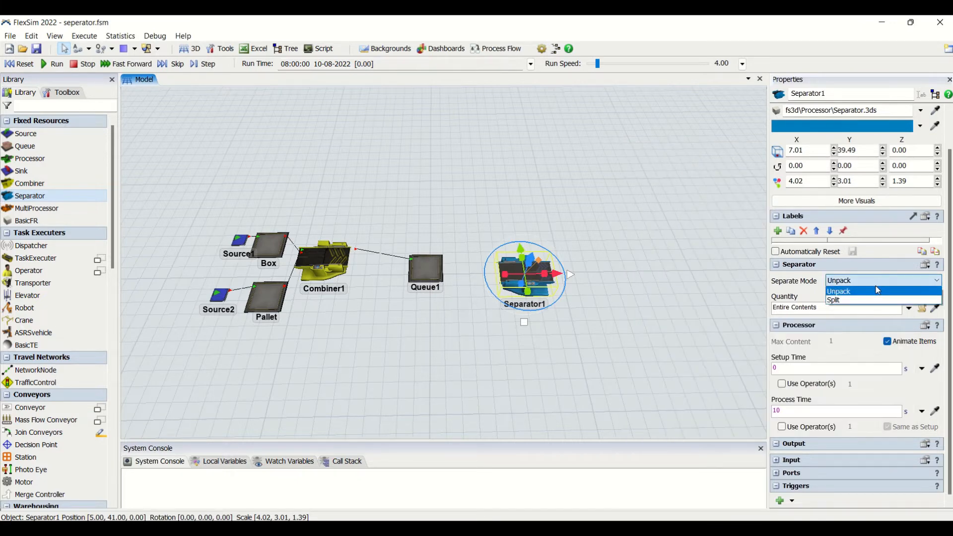
left_click(854, 301)
left_click(908, 308)
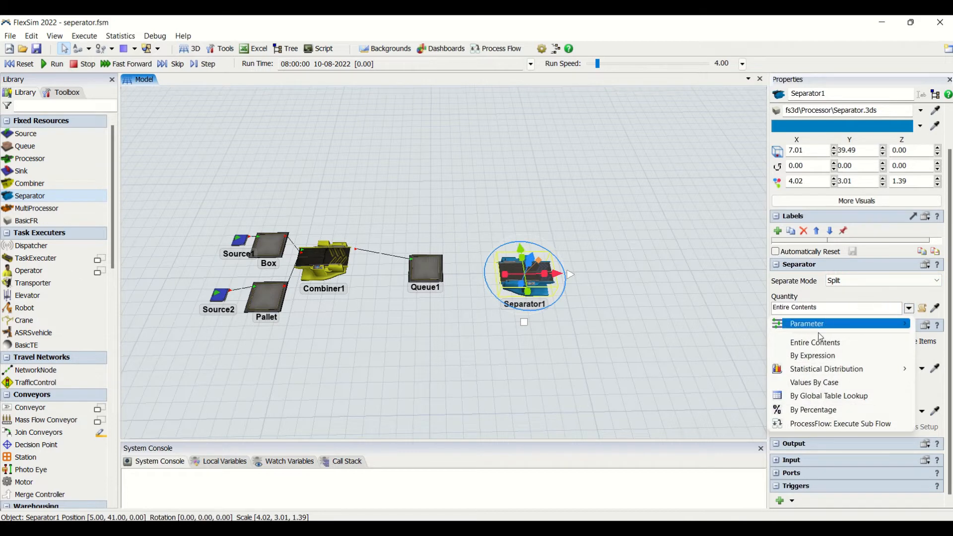
left_click(851, 299)
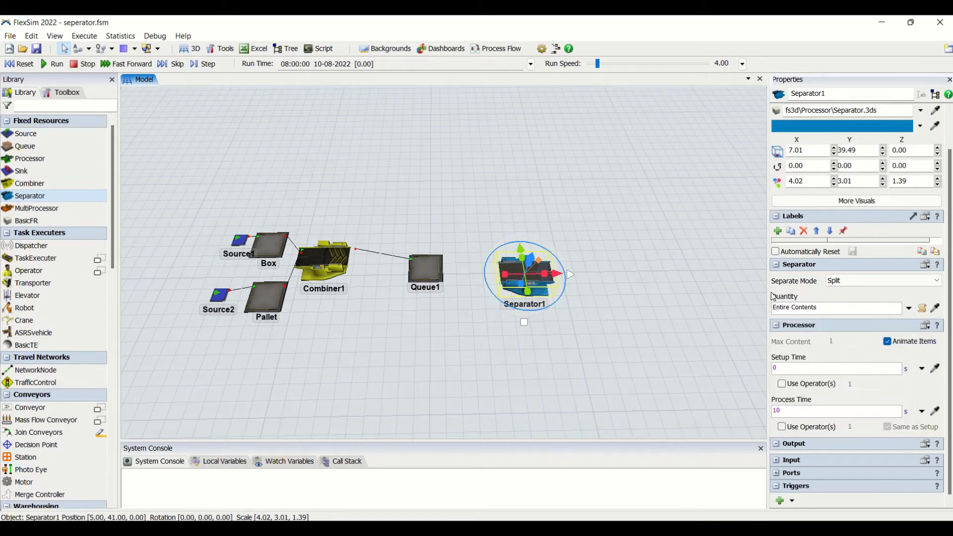
left_click(873, 282)
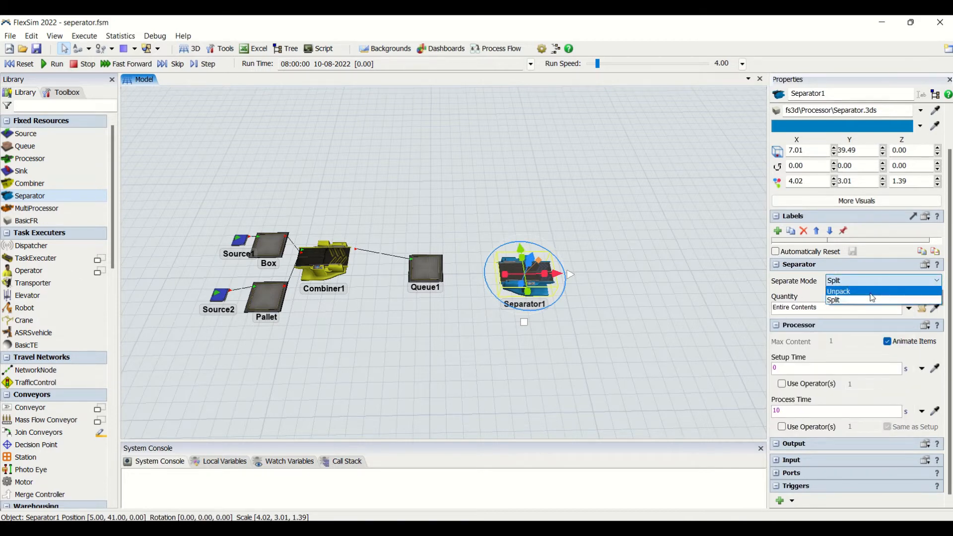
left_click(870, 294)
left_click(580, 335)
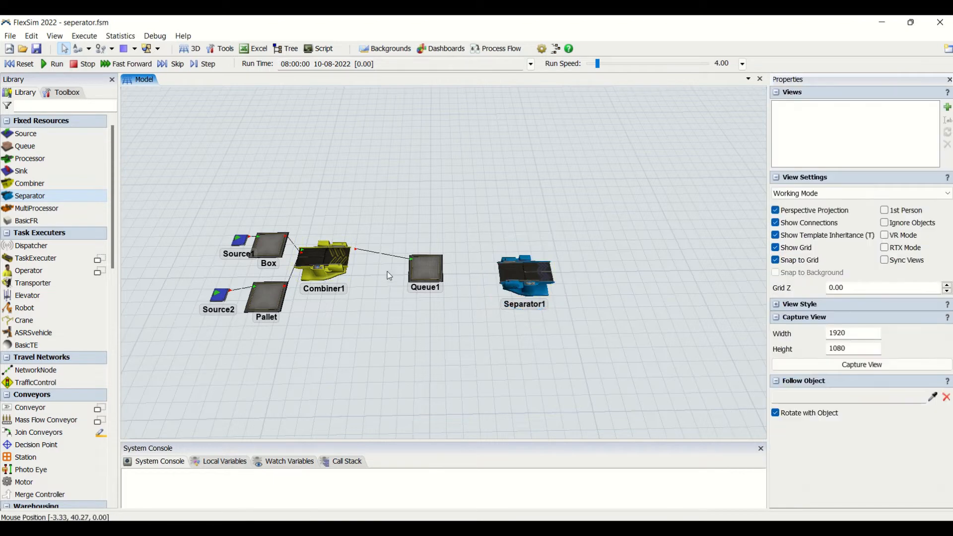
Connect the output of Queue1 to Separator1
left_click(432, 271)
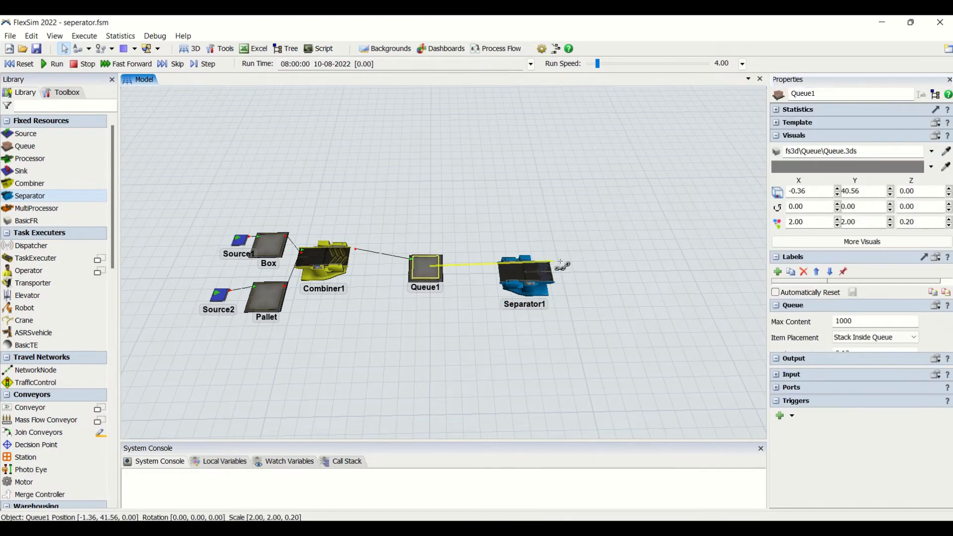
left_click(525, 272)
left_click_drag(587, 262, 504, 266)
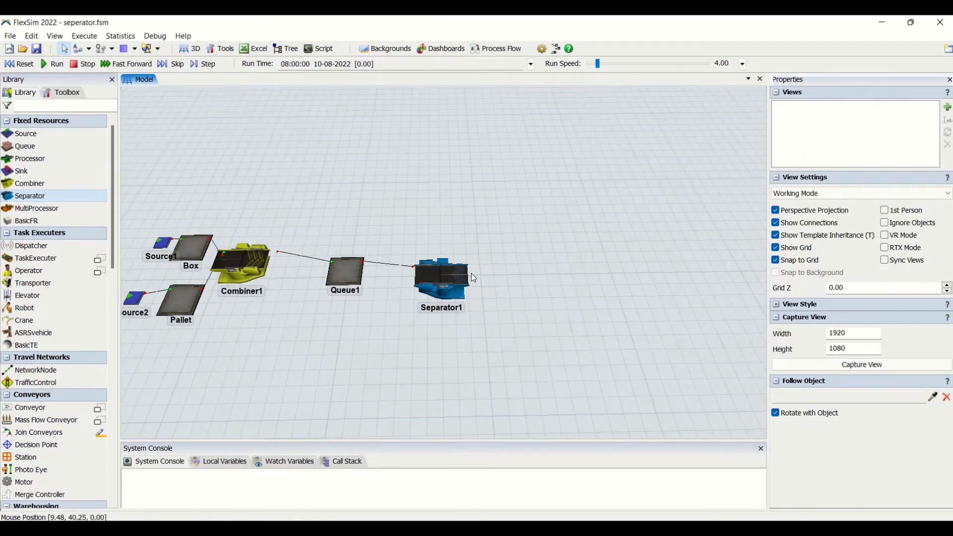
left_click(454, 279)
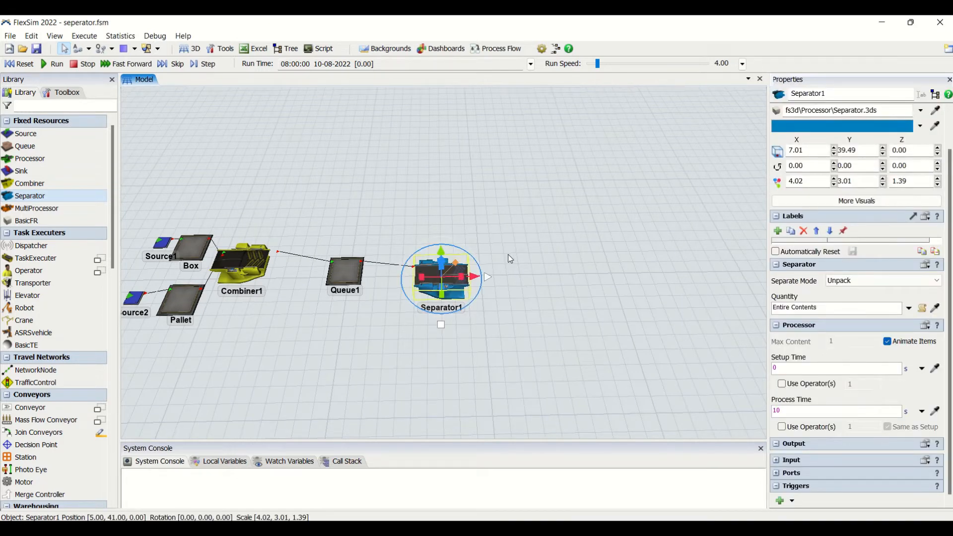
left_click(231, 260)
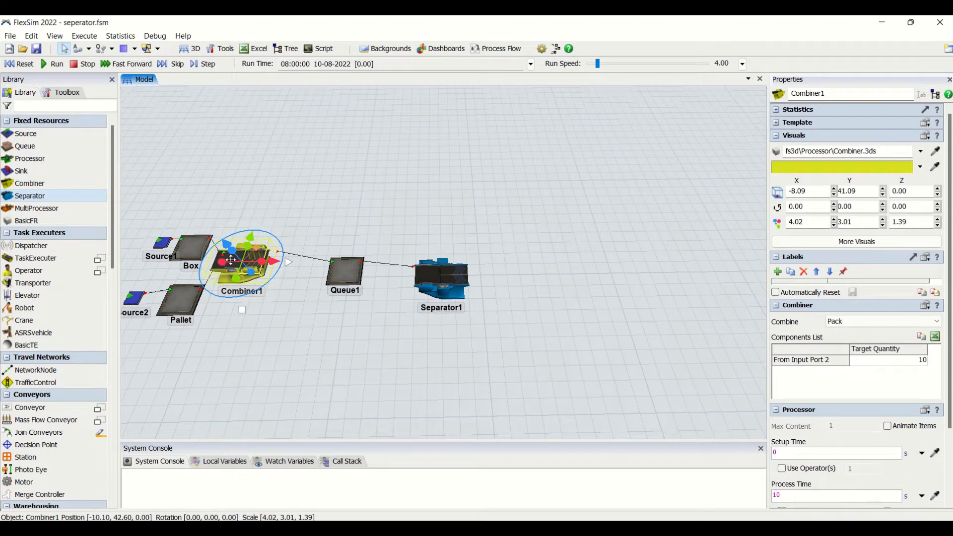
left_click(329, 231)
left_click(254, 266)
Create a new Queue connected to the output of Separator1, placed beyond it on the Box side
left_click(442, 277)
left_click_drag(459, 284, 523, 227)
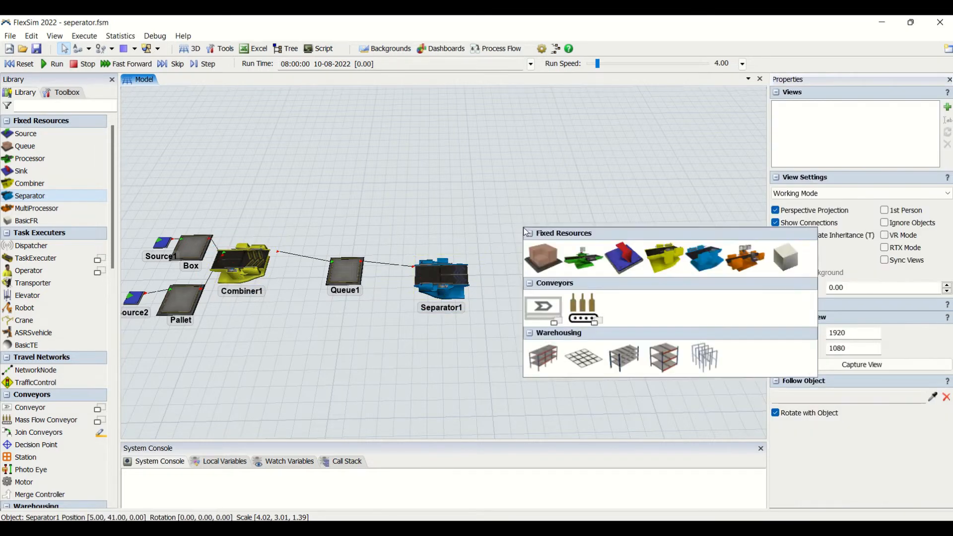
left_click(543, 258)
left_click(524, 228)
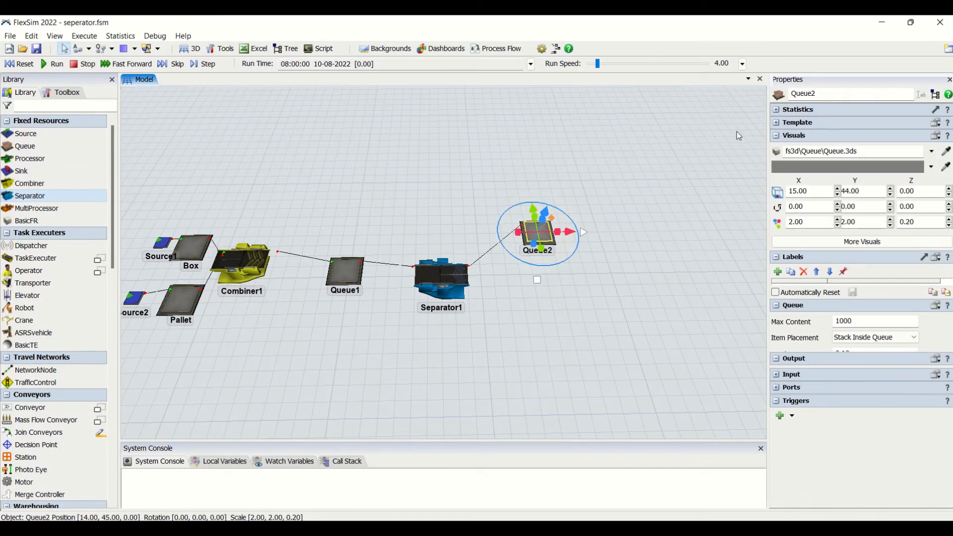
Rename the new queue after Separator1 as Box_out
double_click(828, 91)
type("Boc_out")
left_click(803, 94)
key("BackSpace")
type("x")
left_click(627, 284)
Create a second Queue connected to the output of Separator1, placed beyond it on the Pallet side
key("a")
left_click(440, 278)
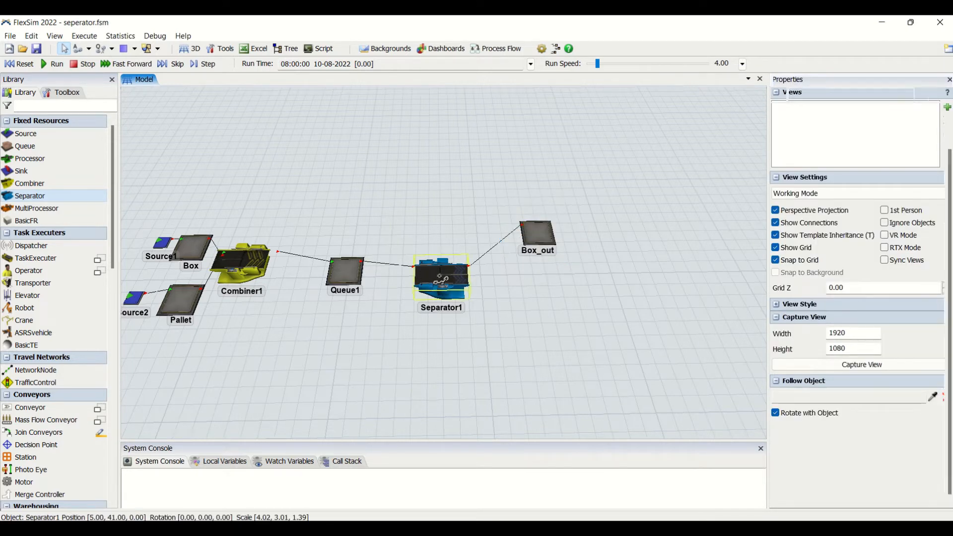
left_click(536, 313)
left_click(598, 331)
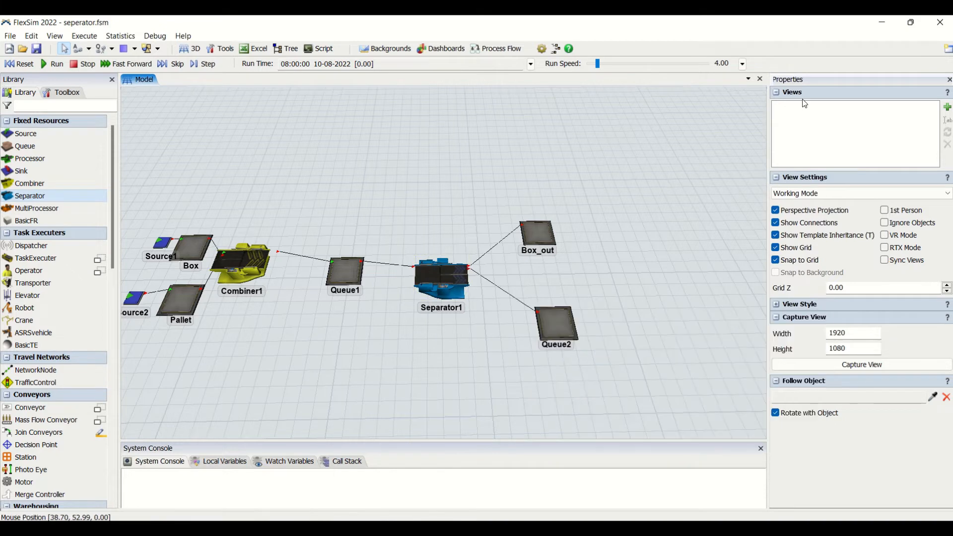
Rename the second queue after Separator1 as Pallet_Out
left_click(532, 342)
left_click_drag(838, 93, 767, 93)
type("Pallet")
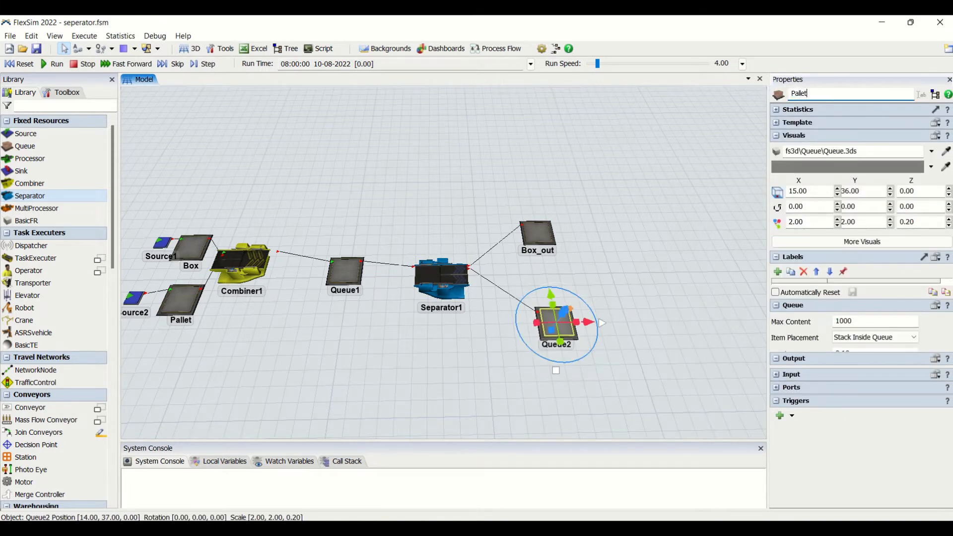
type("_Out")
left_click(546, 258)
Examine the output settings of Separator1 and the options available for Send To Port
left_click(447, 278)
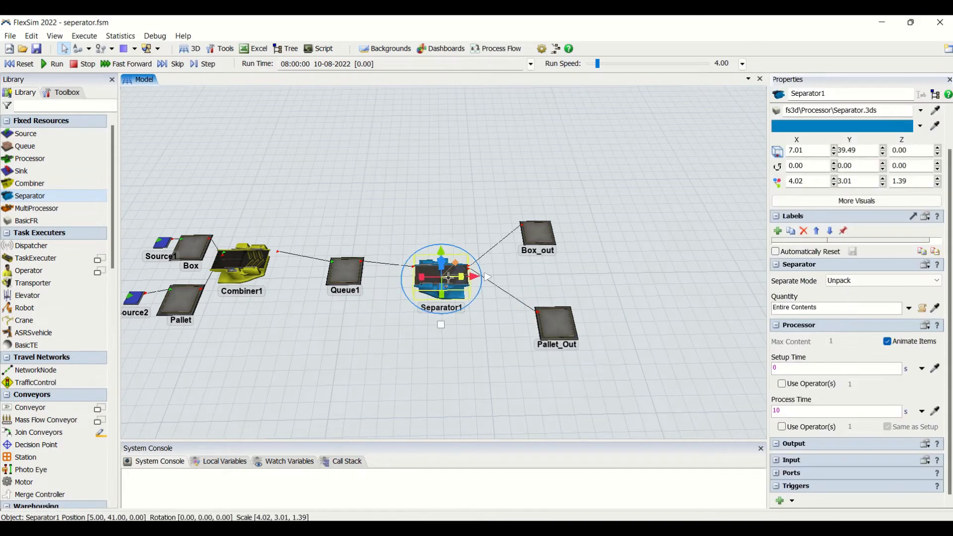
left_click(784, 444)
left_click(530, 344)
double_click(454, 283)
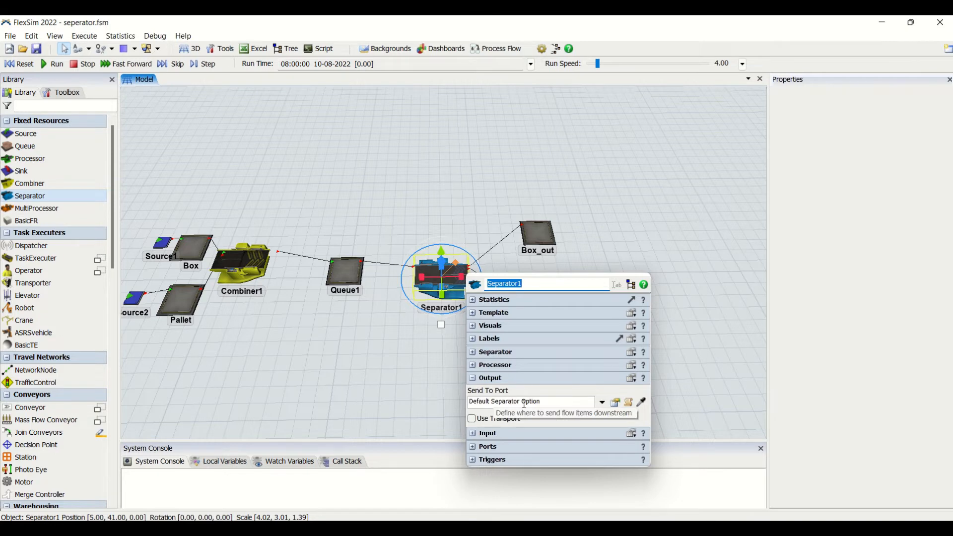
left_click(603, 402)
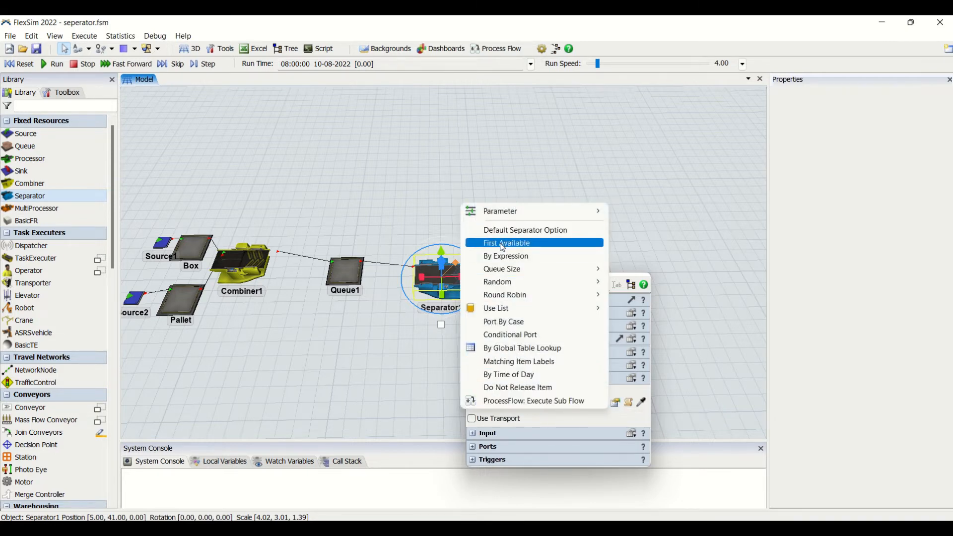
left_click(600, 413)
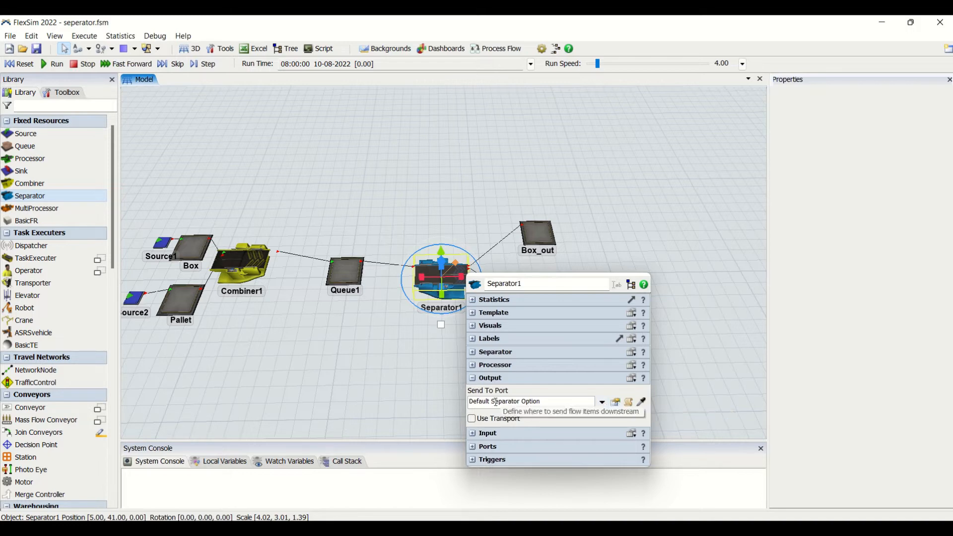
Check which ports the Default Separator Option of Separator1 assigns to the container and the contents
left_click(615, 403)
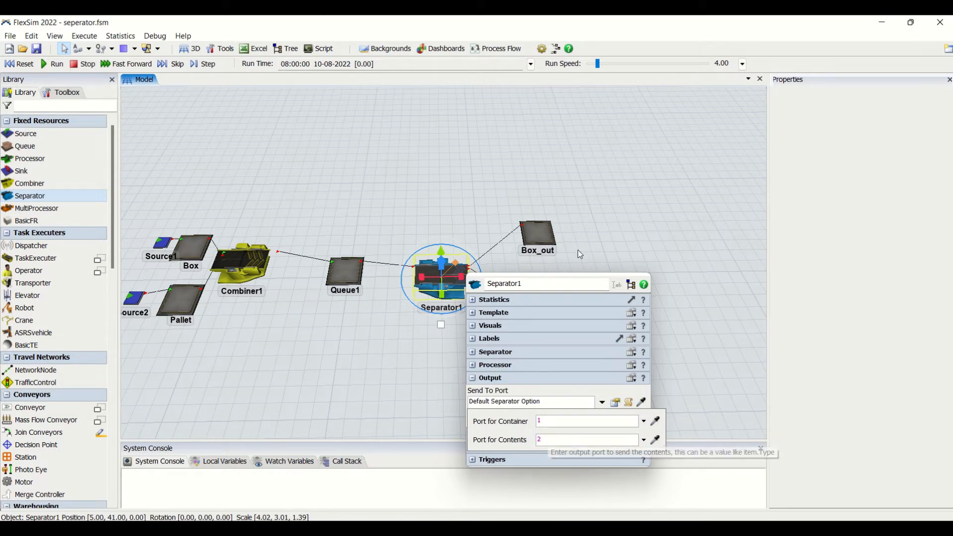
left_click(599, 231)
Reorder the output ports of Separator1 so that Pallet_Out is port 1 and Box_out is port 2
left_click(455, 291)
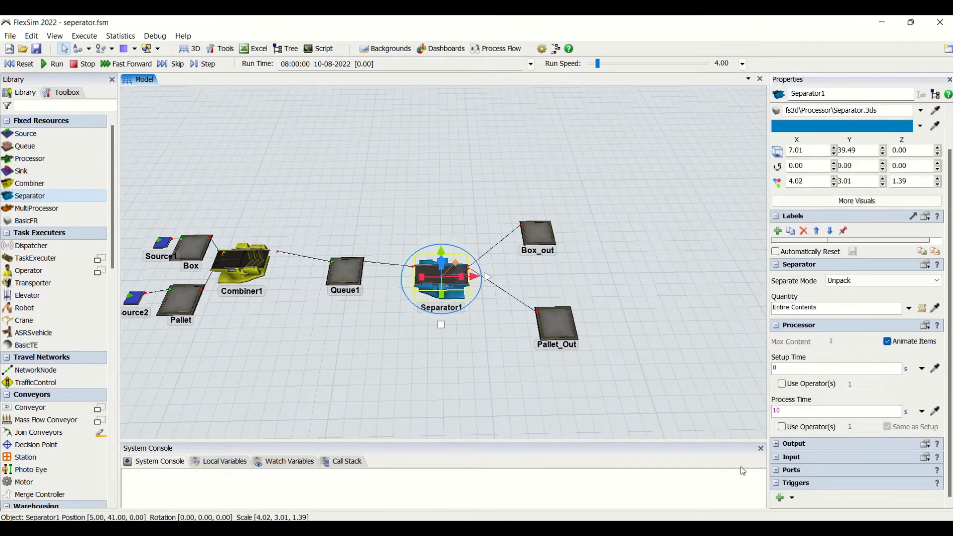
left_click(789, 470)
left_click(935, 417)
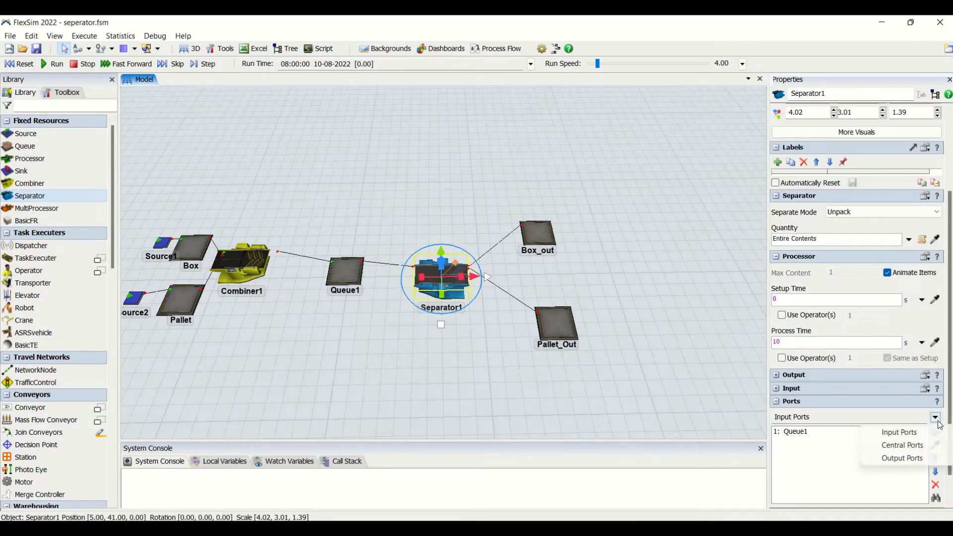
left_click(889, 458)
left_click(794, 446)
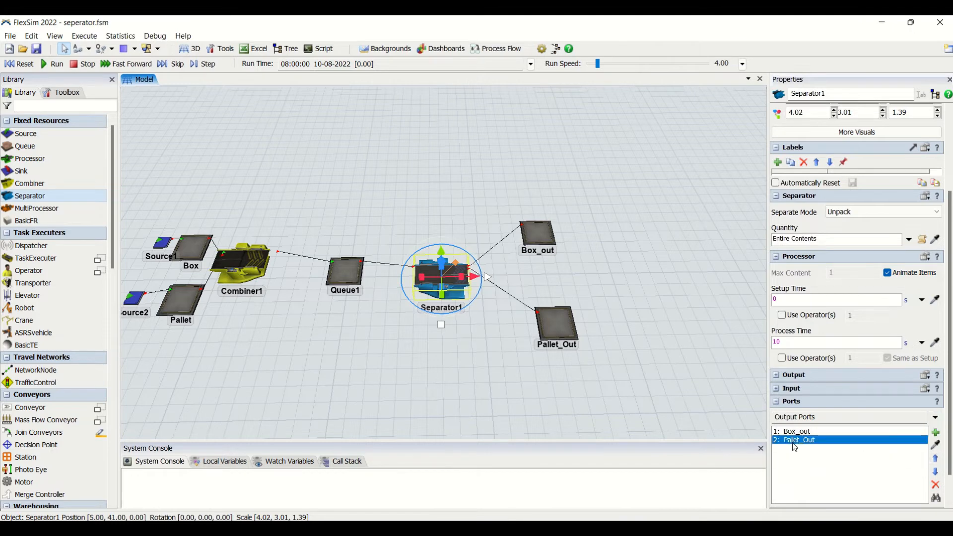
left_click(825, 433)
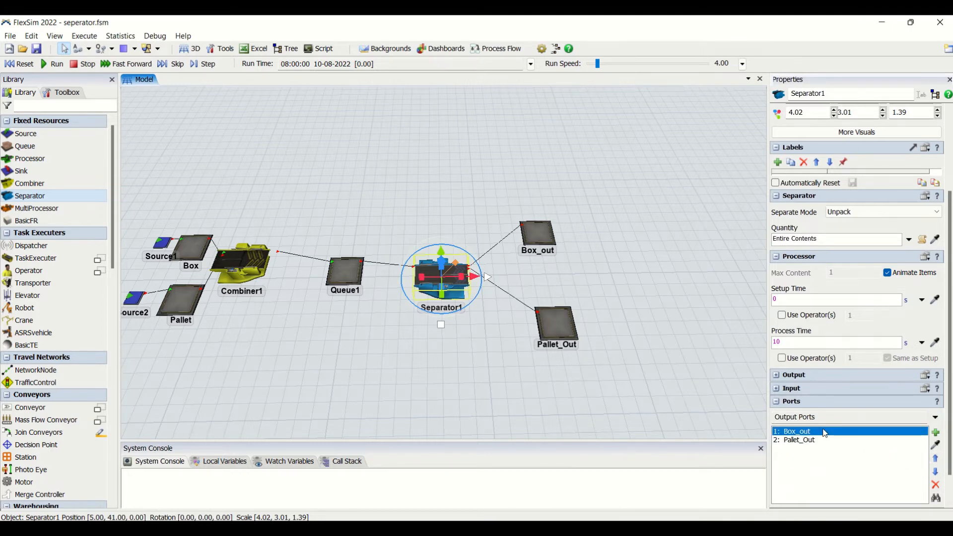
left_click(824, 441)
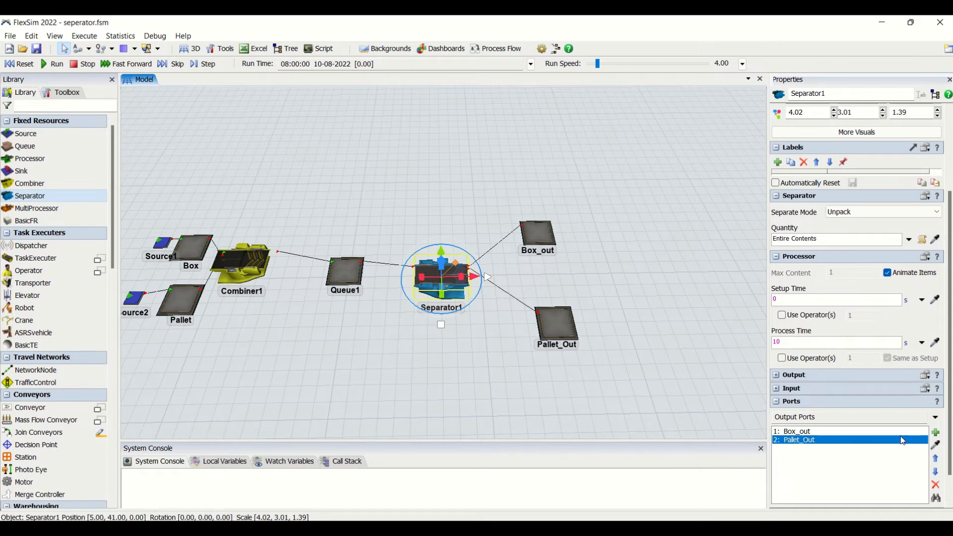
left_click(937, 459)
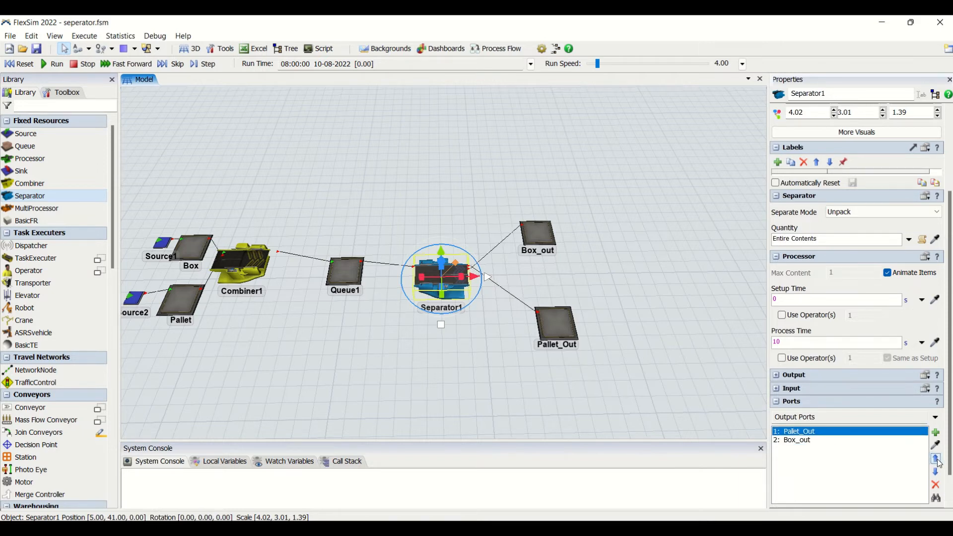
left_click(808, 441)
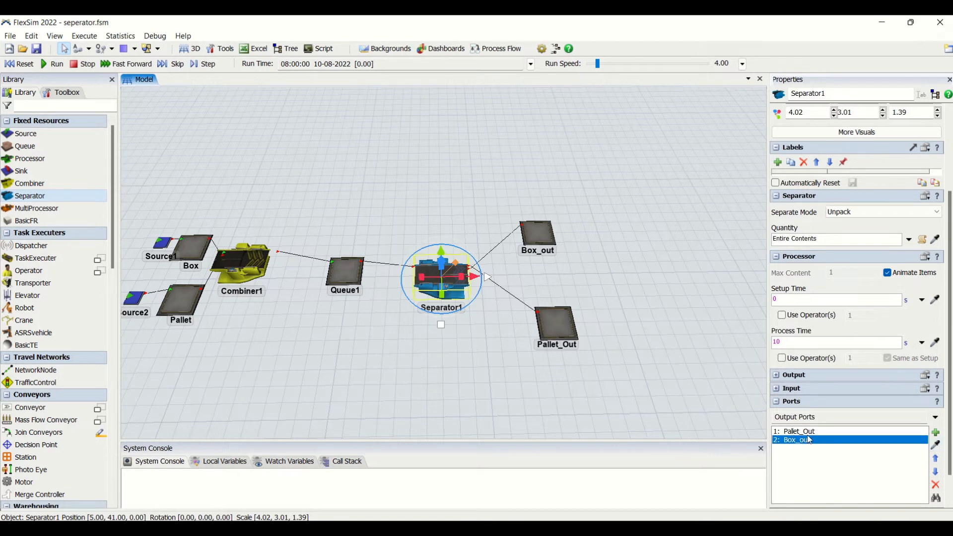
Check the two output queues and the Send To Port settings of Separator1 against its port order
left_click(540, 238)
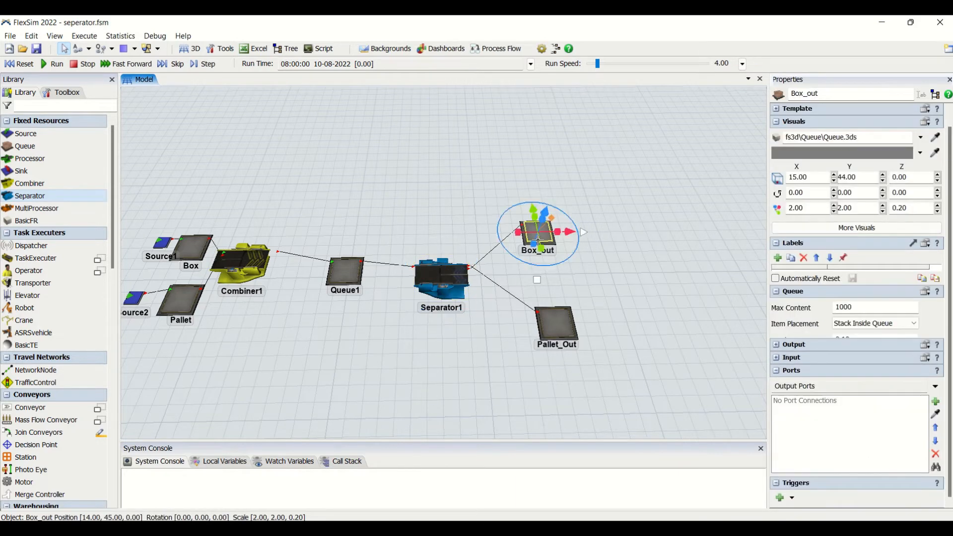
left_click(563, 336)
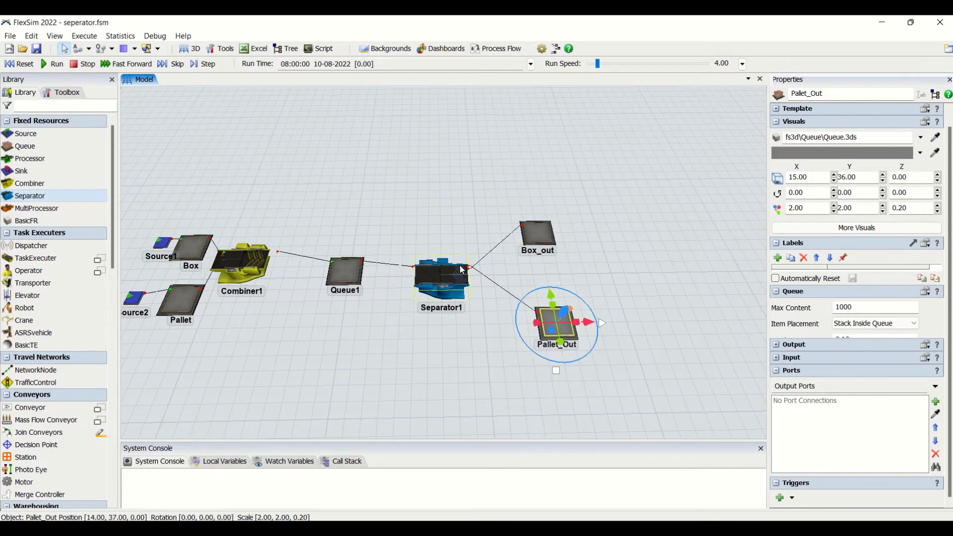
left_click(442, 277)
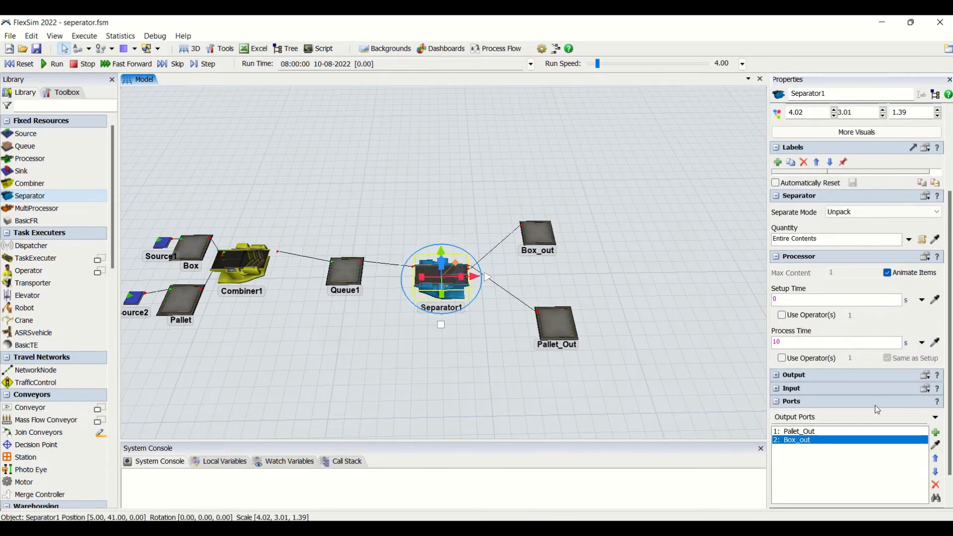
double_click(442, 297)
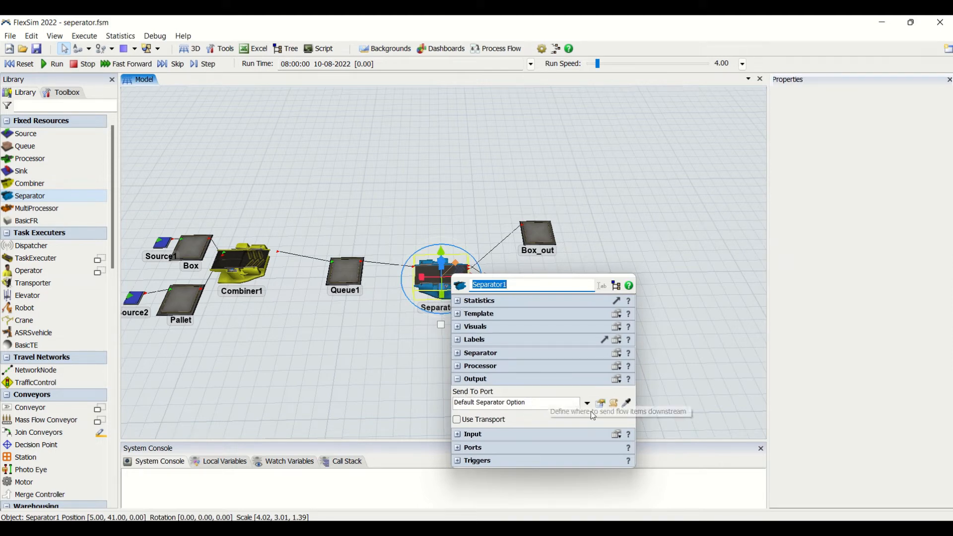
left_click(601, 404)
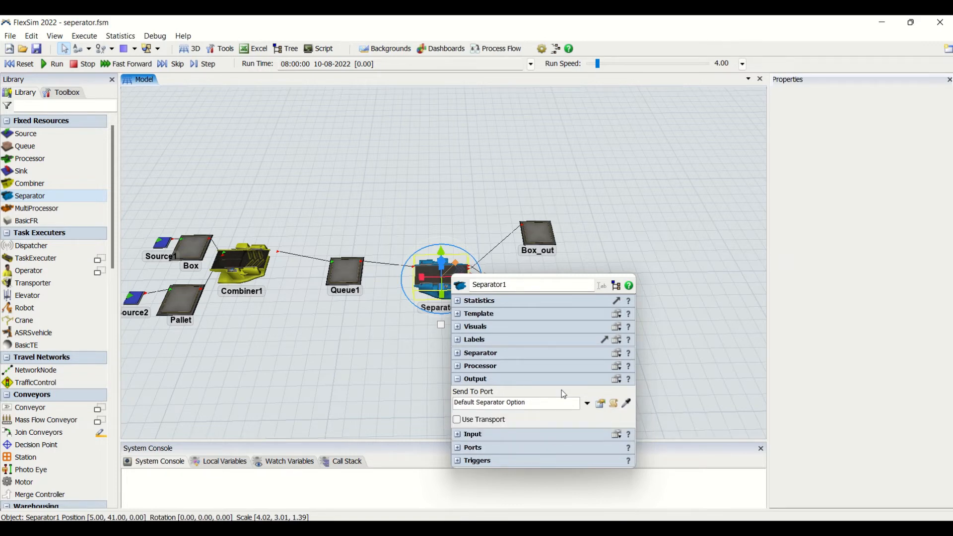
left_click(602, 250)
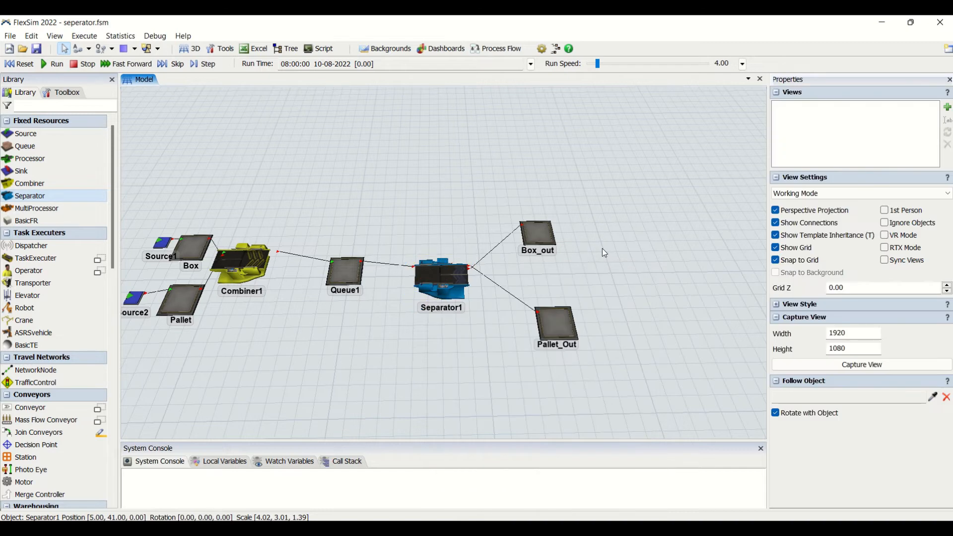
Reset and run the simulation, and review the statistics and settings of Separator1
left_click(463, 279)
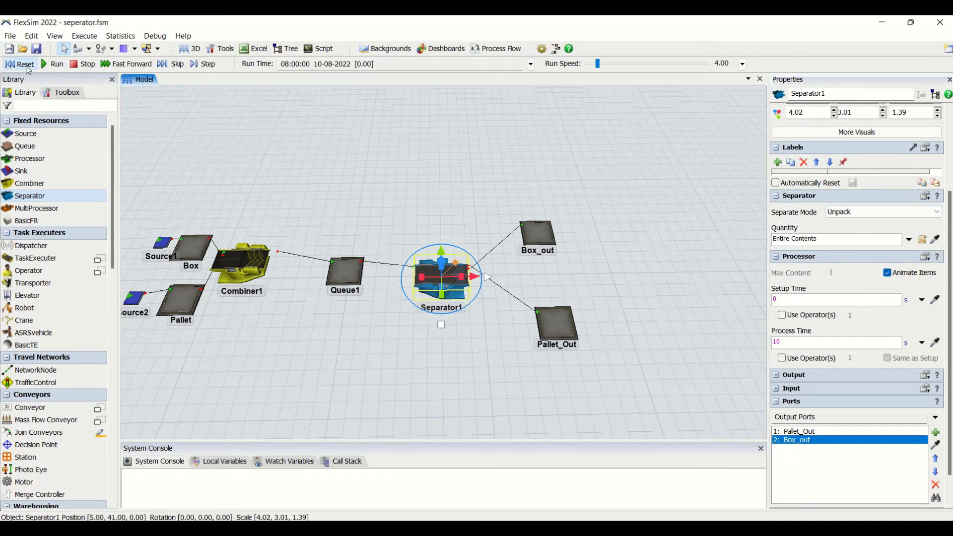
left_click(52, 66)
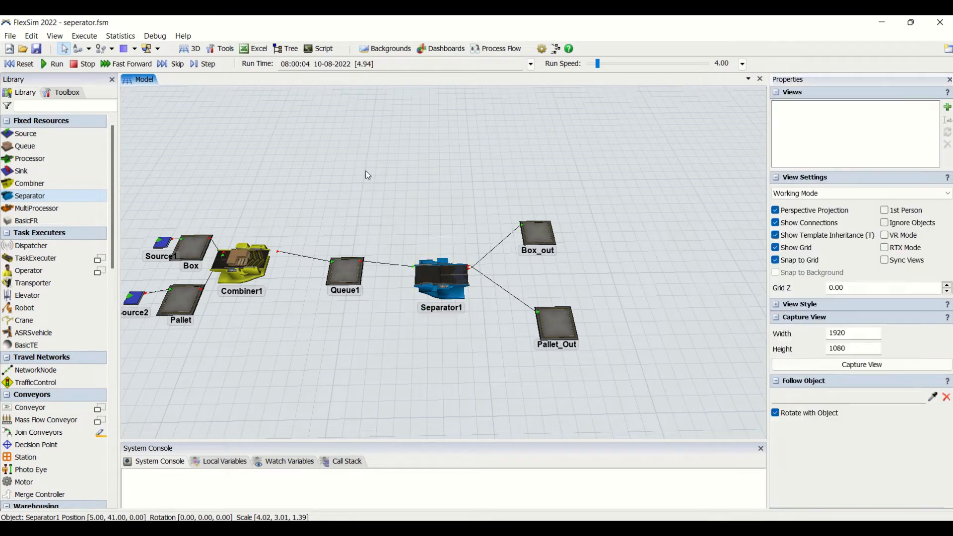
left_click(366, 171)
left_click(427, 277)
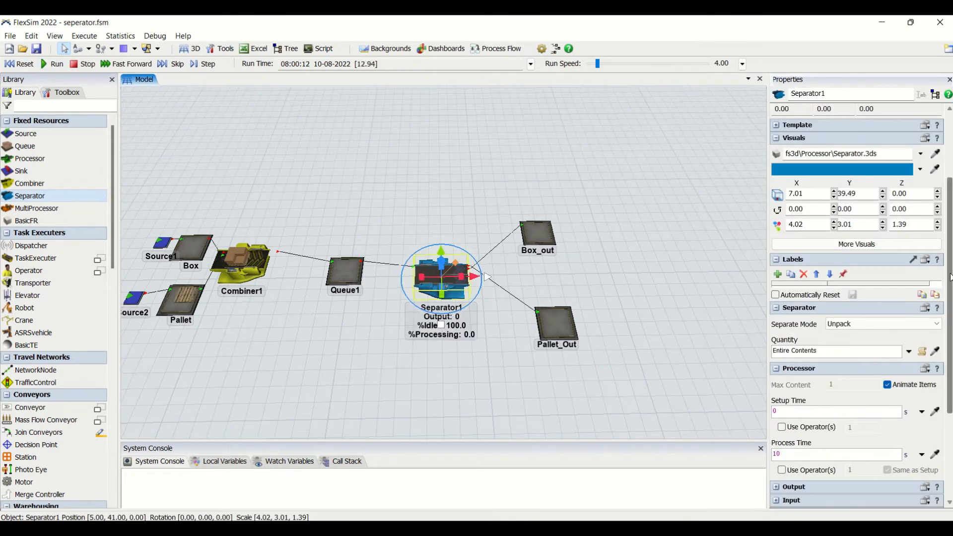
scroll(950, 259, "up", 4)
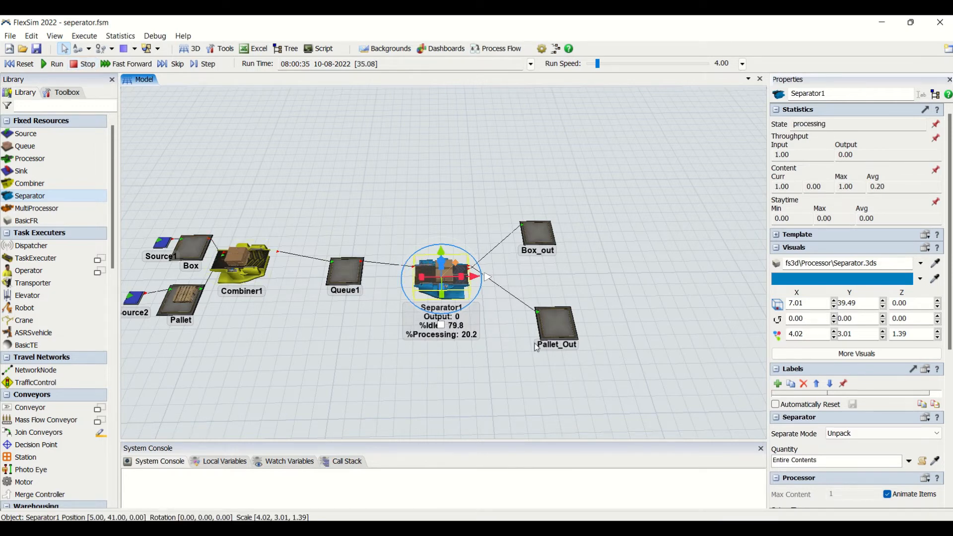
scroll(949, 455, "down", 5)
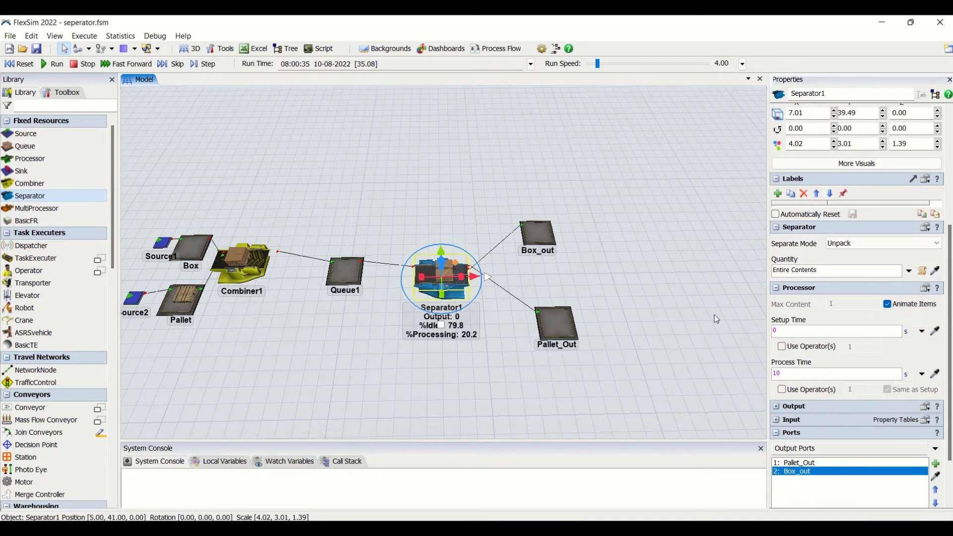
Compare the processing settings of Separator1 and Combiner1, and inspect the loaded pallet on Separator1
left_click(466, 350)
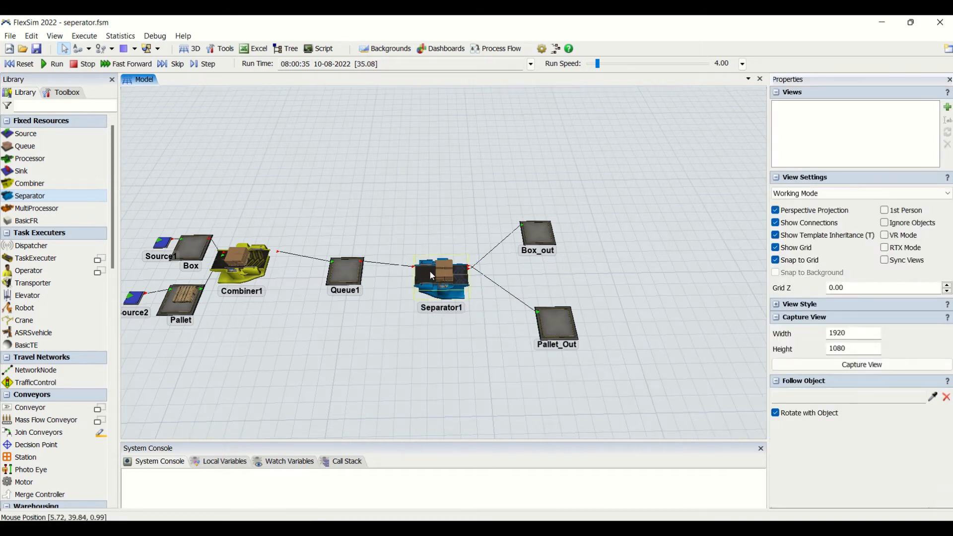
left_click(458, 281)
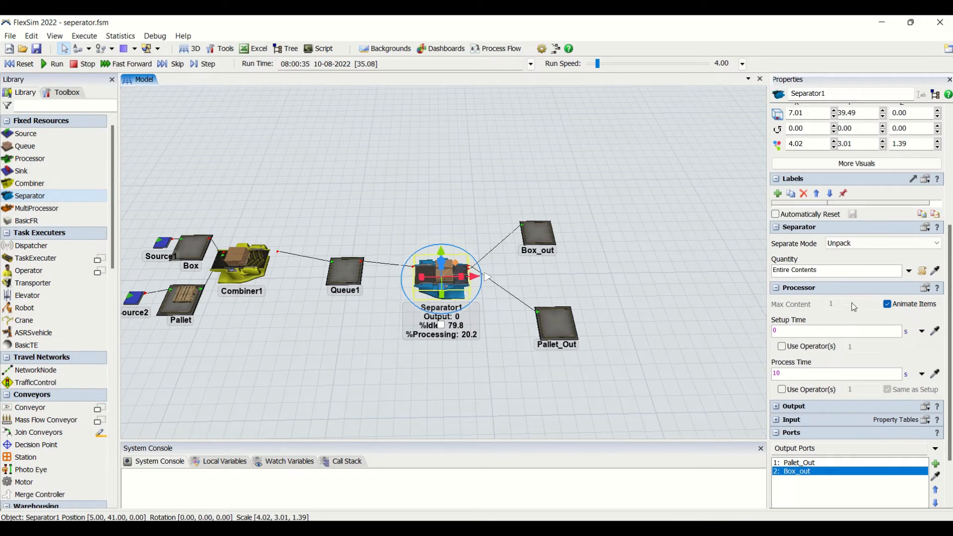
left_click(245, 268)
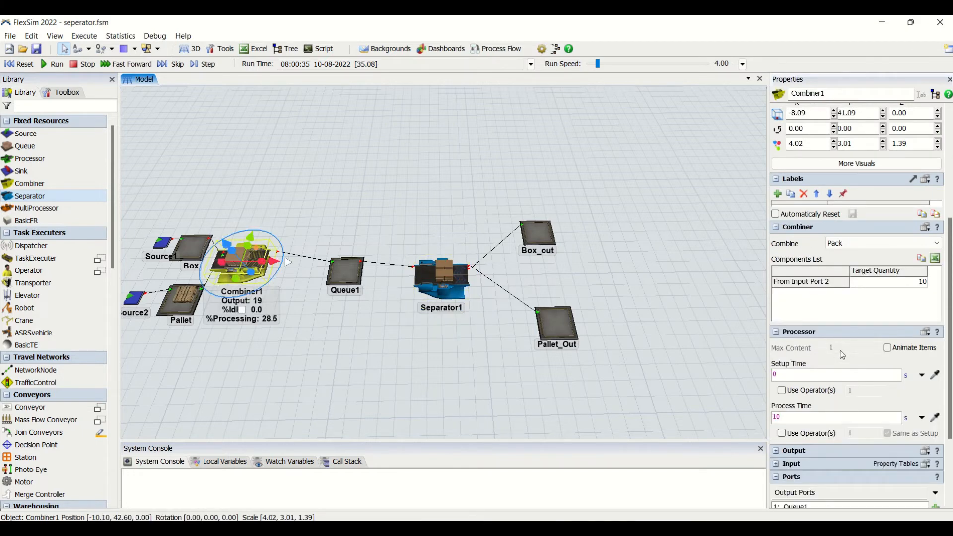
left_click(492, 306)
scroll(493, 288, "up", 5)
scroll(476, 385, "down", 5)
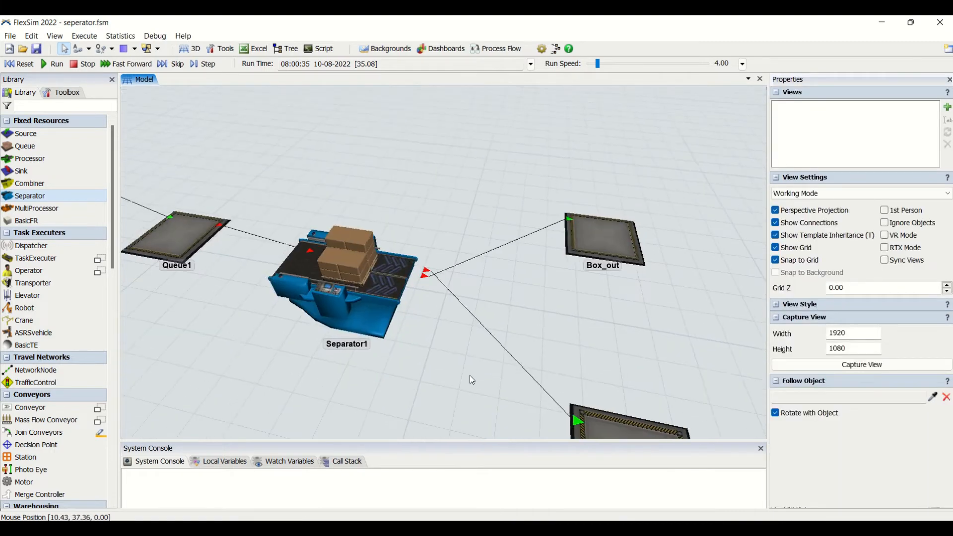
scroll(461, 369, "down", 2)
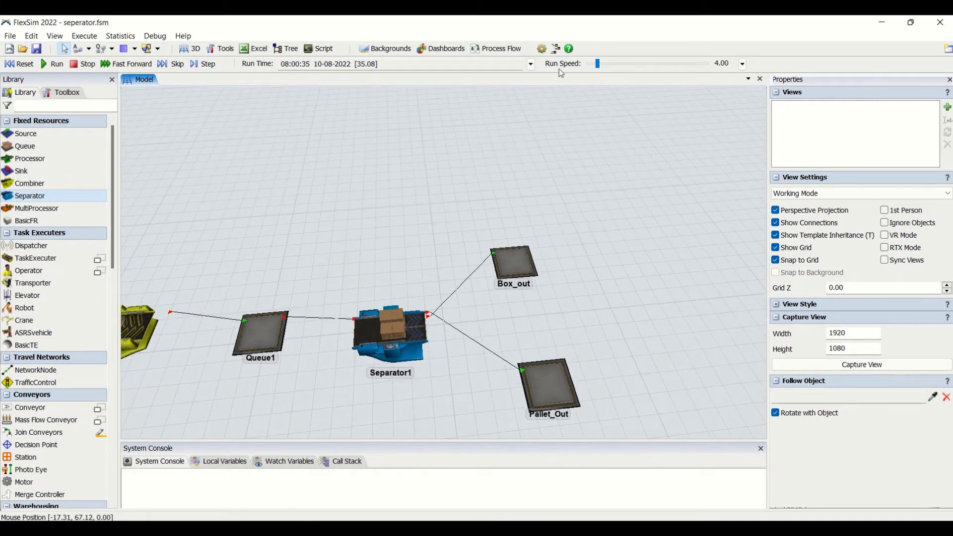
Resume the simulation and lower the run speed to 1.15
left_click(51, 65)
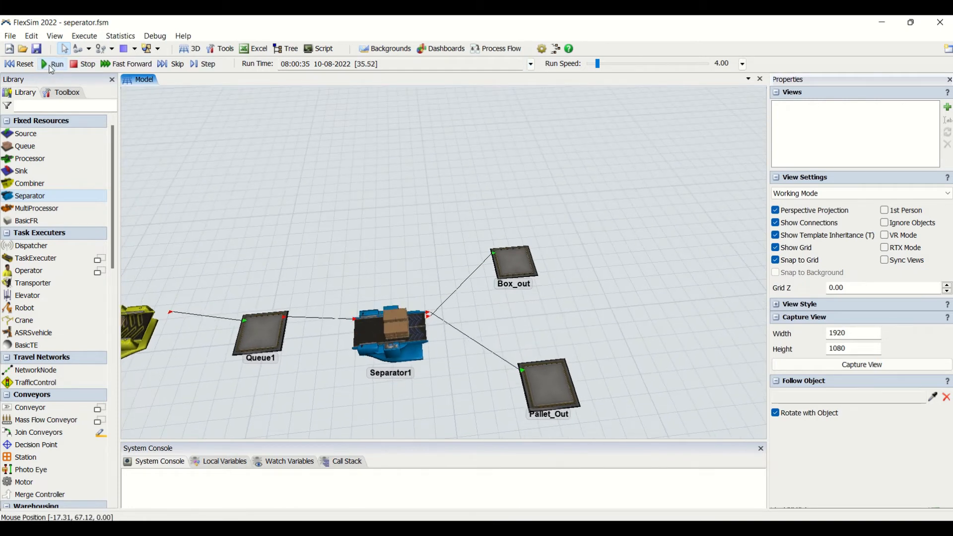
left_click_drag(597, 63, 595, 65)
left_click_drag(647, 287, 645, 225)
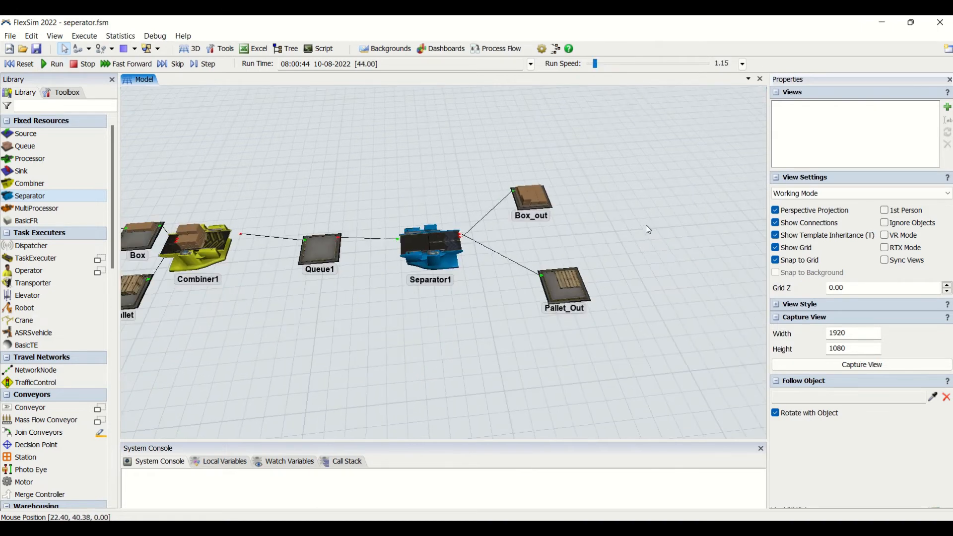
scroll(645, 225, "down", 3)
right_click_drag(644, 264, 641, 267)
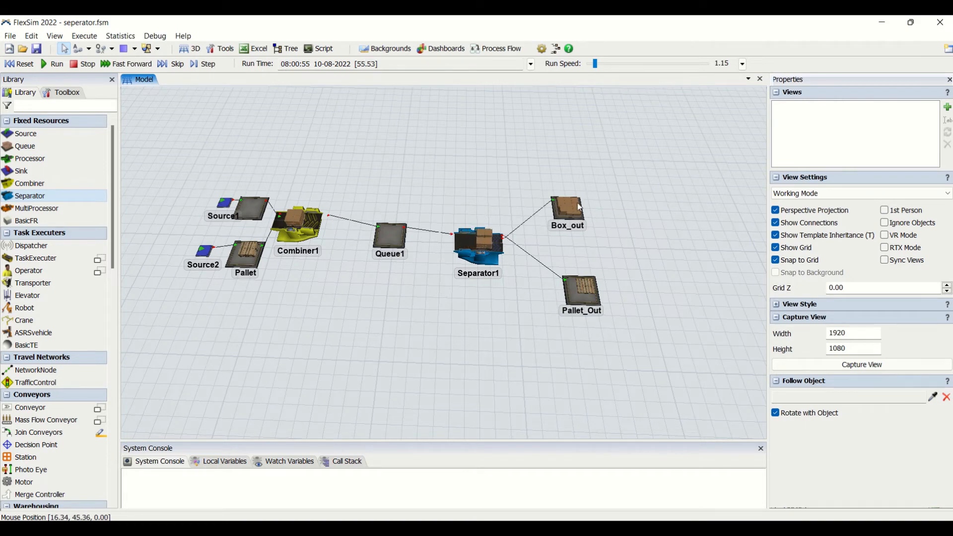
Watch from different angles how Separator1 unpacks items into Box_out and Pallet_Out, and inspect its separator settings
left_click(476, 257)
left_click(493, 321)
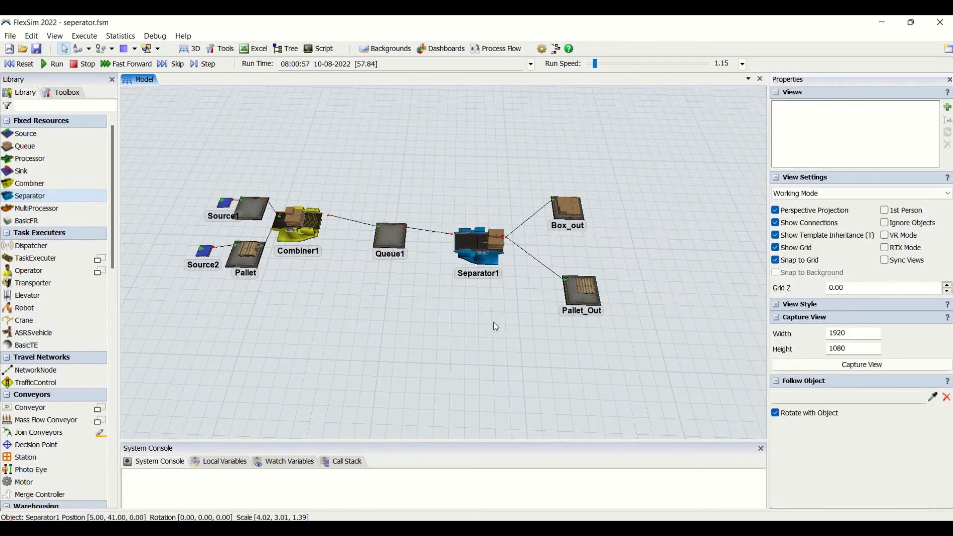
right_click_drag(496, 327, 531, 298)
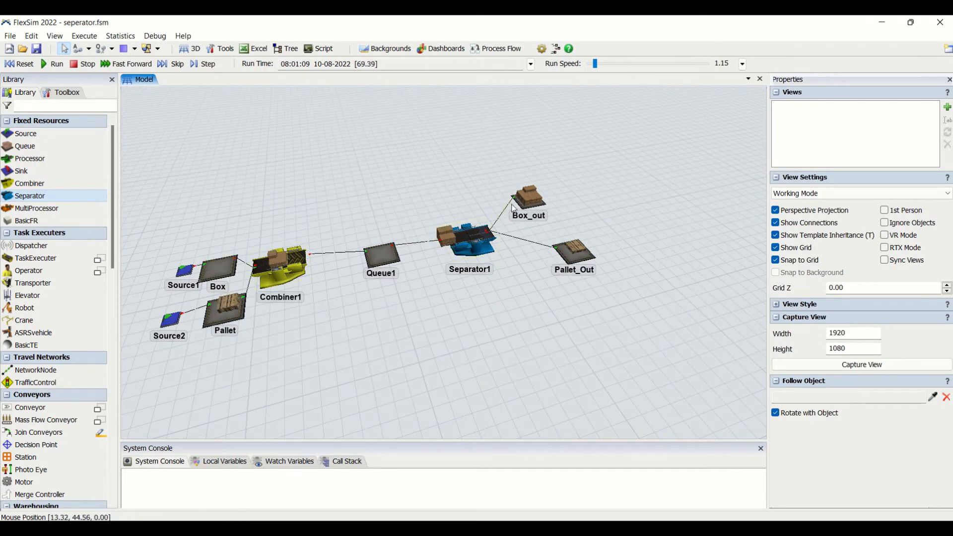
right_click_drag(589, 328, 582, 341)
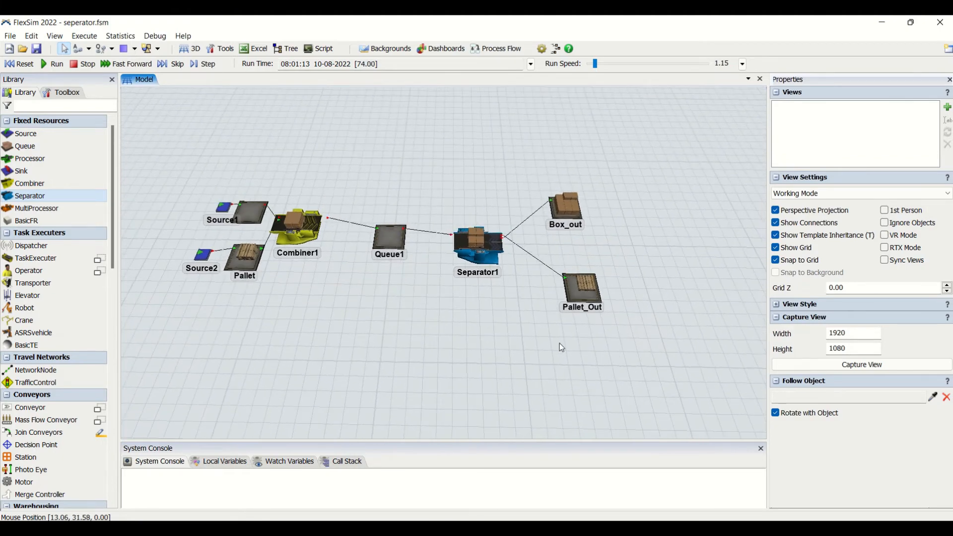
left_click_drag(559, 343, 524, 343)
left_click(452, 256)
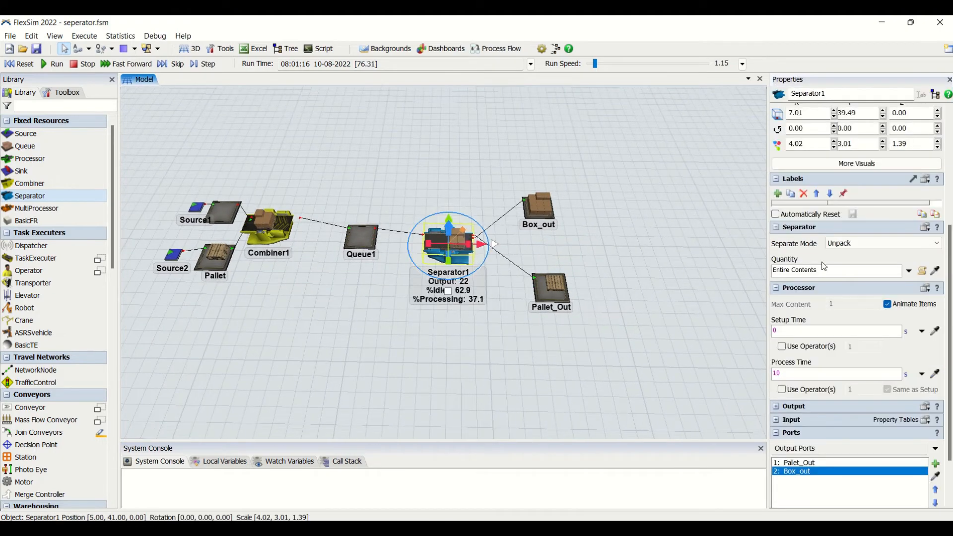
Reset the simulation and view the available Separate Mode options of Separator1
left_click(26, 63)
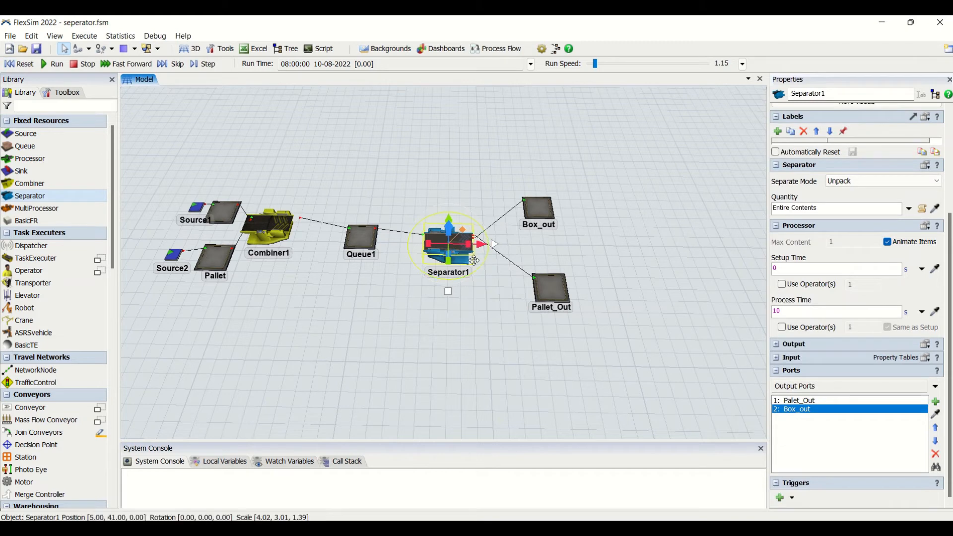
left_click(480, 308)
left_click(459, 254)
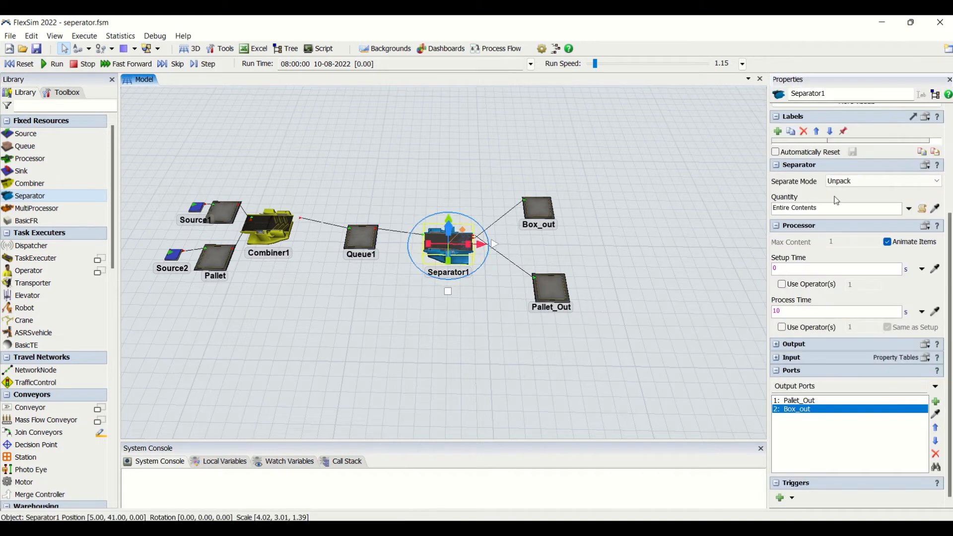
left_click(843, 181)
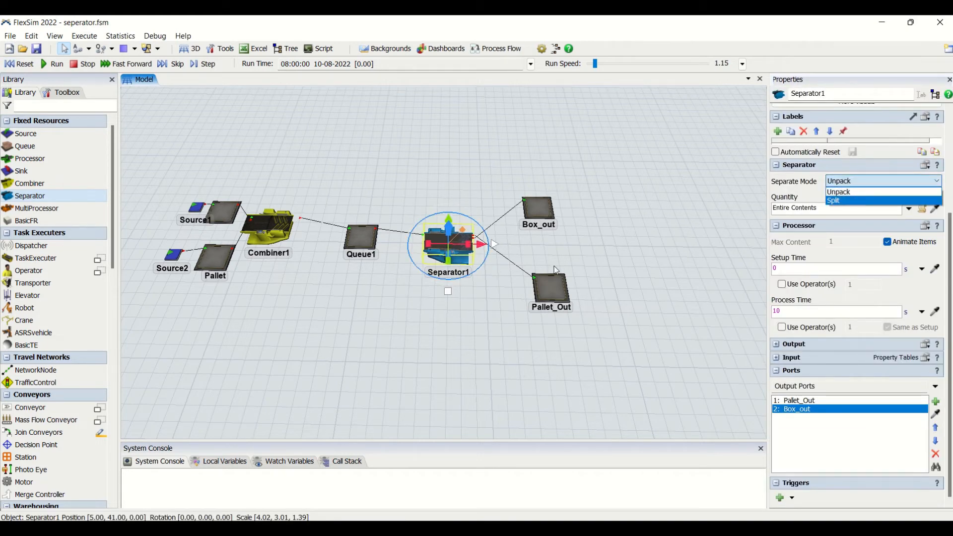
left_click(573, 265)
left_click_drag(449, 298, 397, 329)
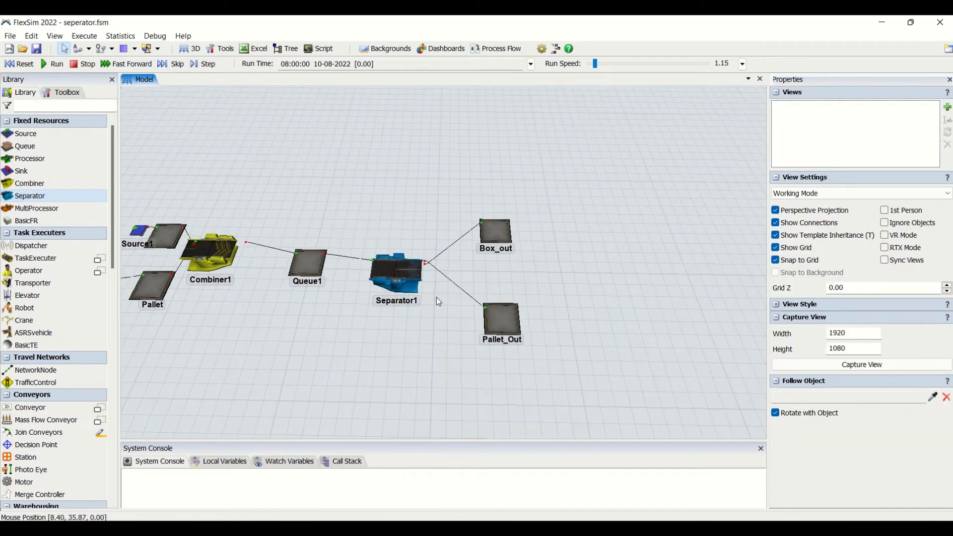
Add a second Separator beyond Box_out, with Box_out's output connected to it
left_click(496, 232)
left_click(580, 260)
left_click(498, 233)
left_click(557, 266)
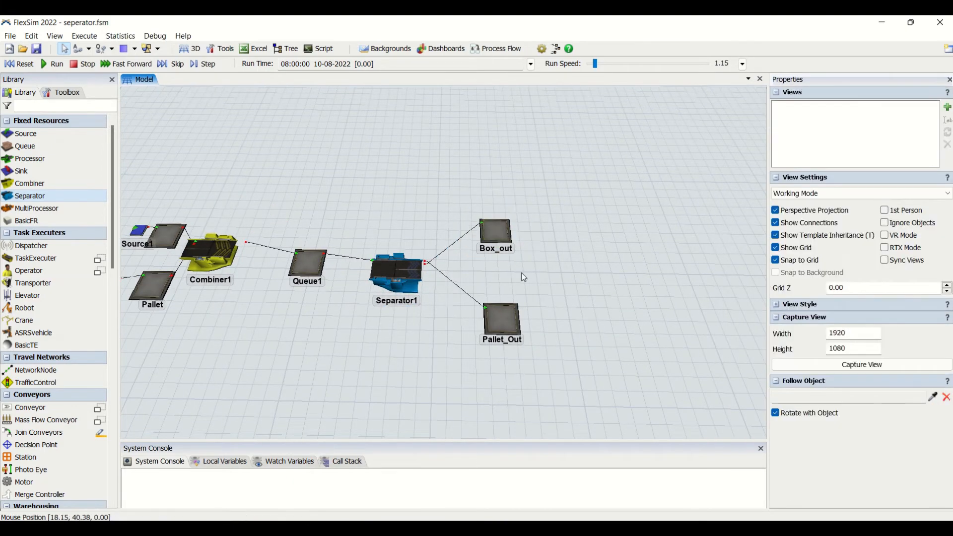
left_click(489, 250)
double_click(607, 208)
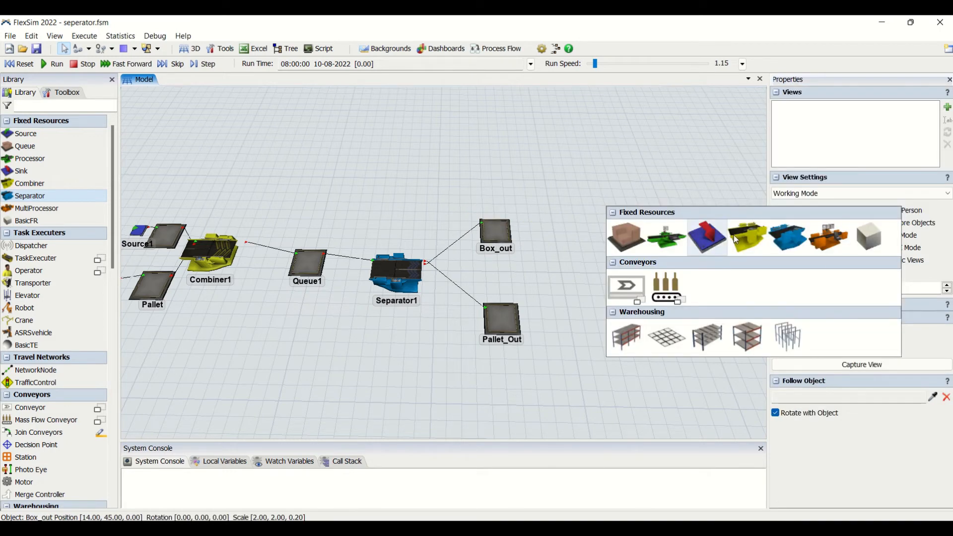
left_click(785, 237)
left_click_drag(584, 260, 514, 263)
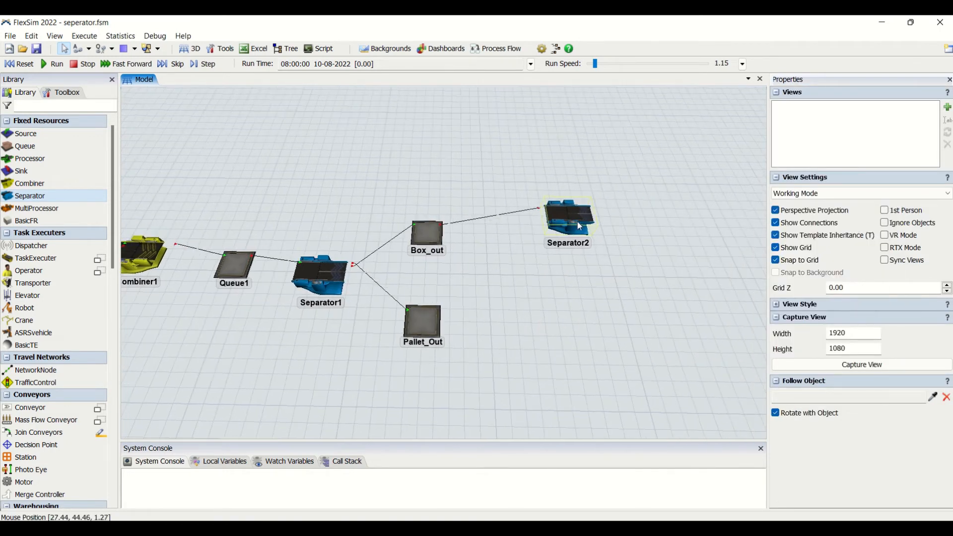
Add a Queue beyond Separator2, connected to that separator's output
left_click(580, 226)
double_click(689, 218)
left_click(680, 255)
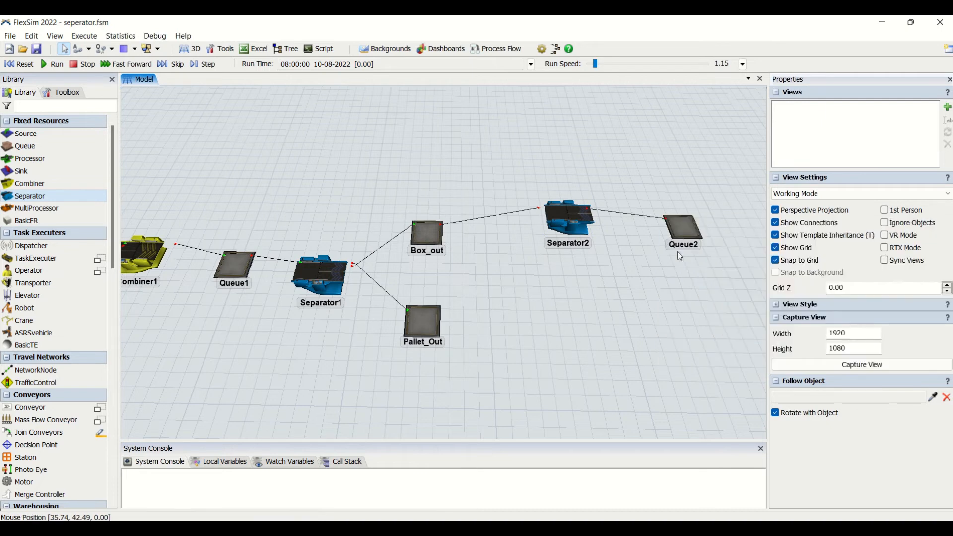
left_click_drag(622, 273, 593, 259)
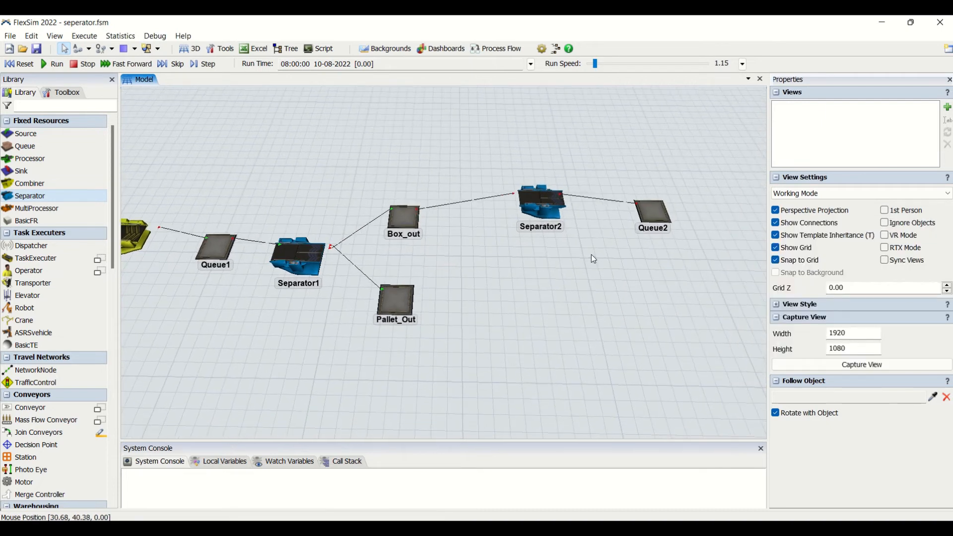
Set Separator2's Separate Mode to Split with a Quantity of 10
left_click(550, 206)
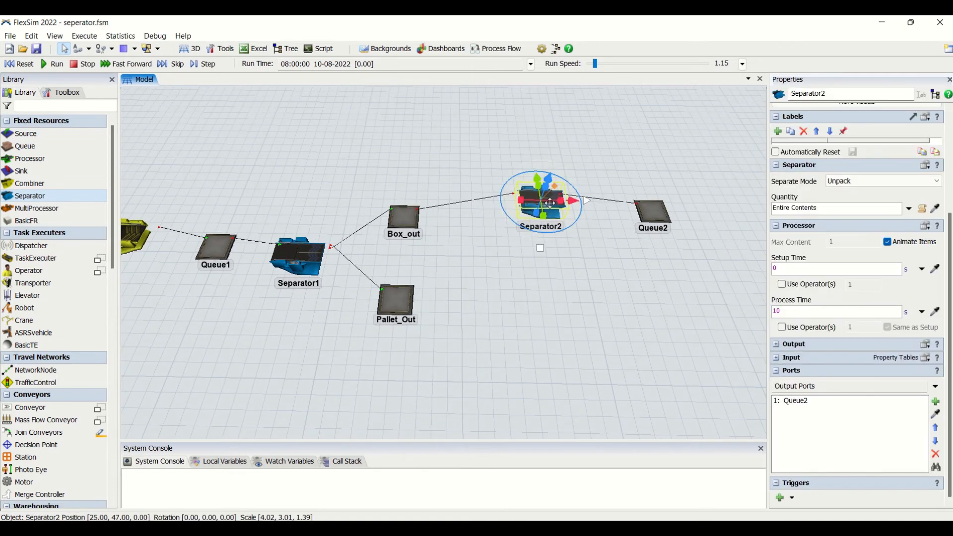
left_click(857, 182)
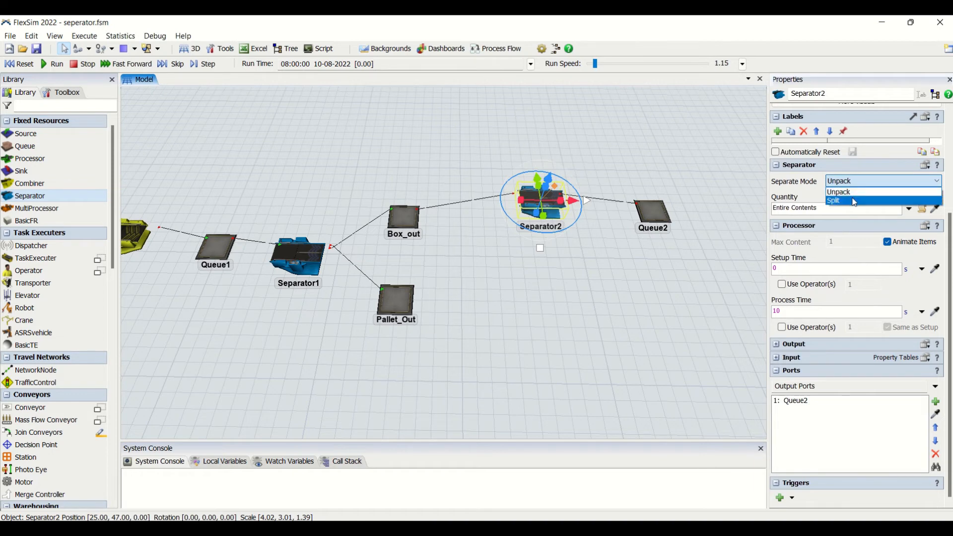
left_click(853, 201)
left_click_drag(840, 208, 760, 207)
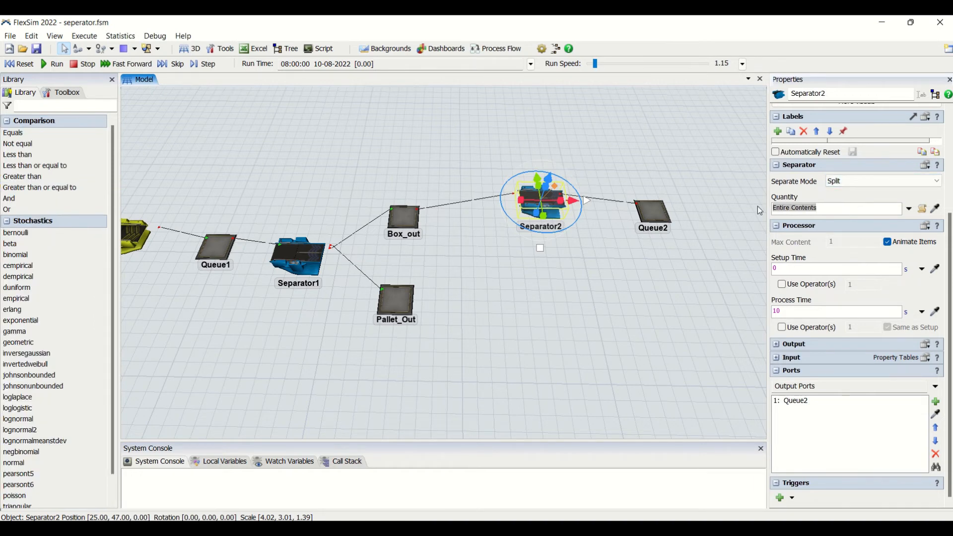
type("10")
left_click(581, 300)
Review the properties of Queue2 and the Separate Mode options of Separator2
left_click(642, 214)
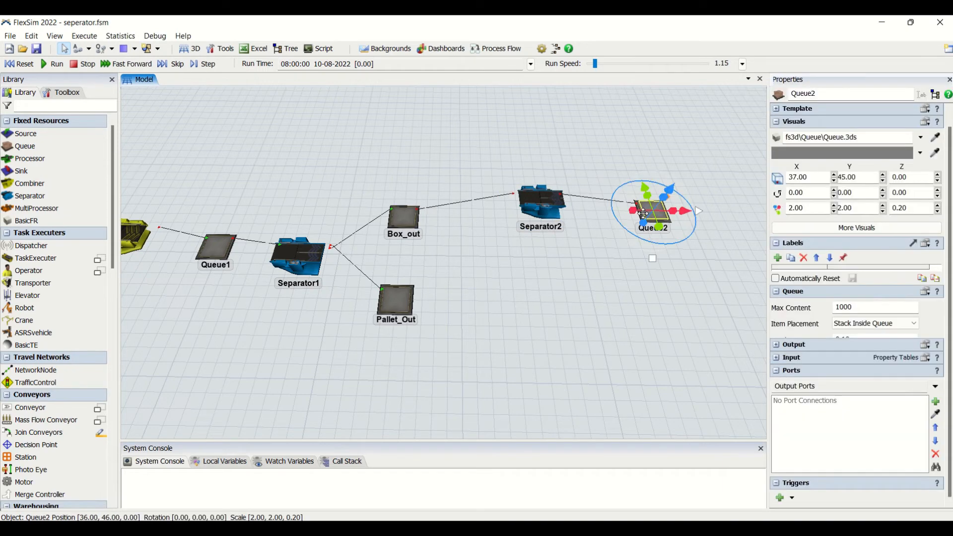
left_click(631, 272)
left_click(541, 201)
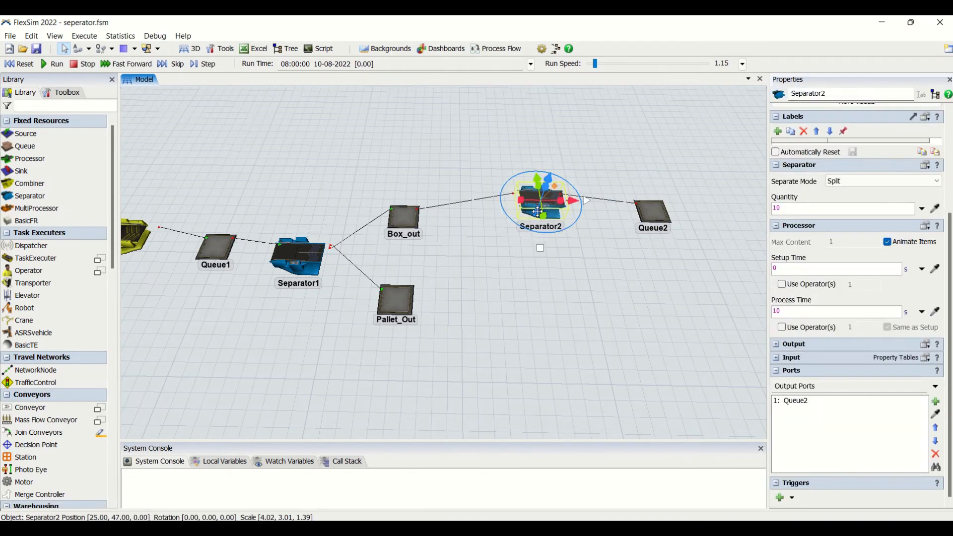
left_click(875, 182)
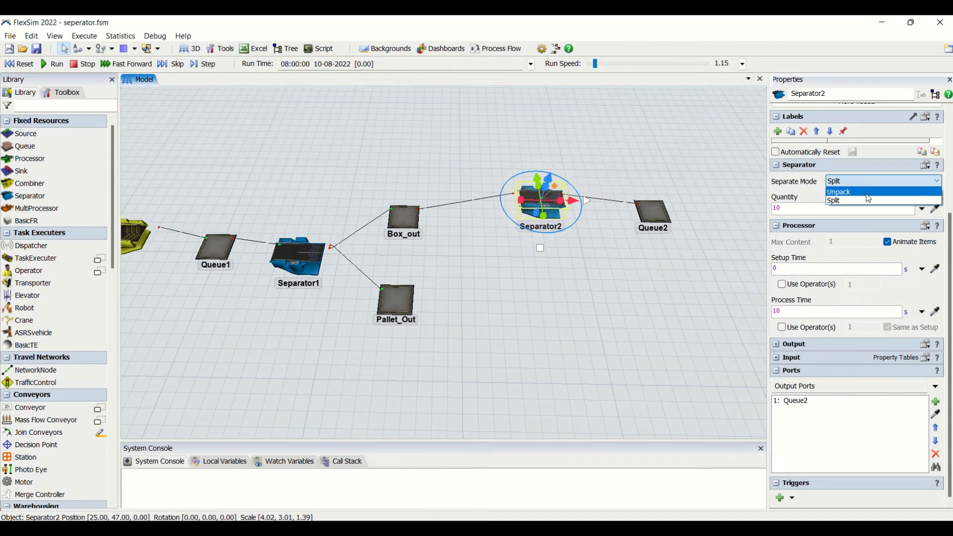
left_click(673, 268)
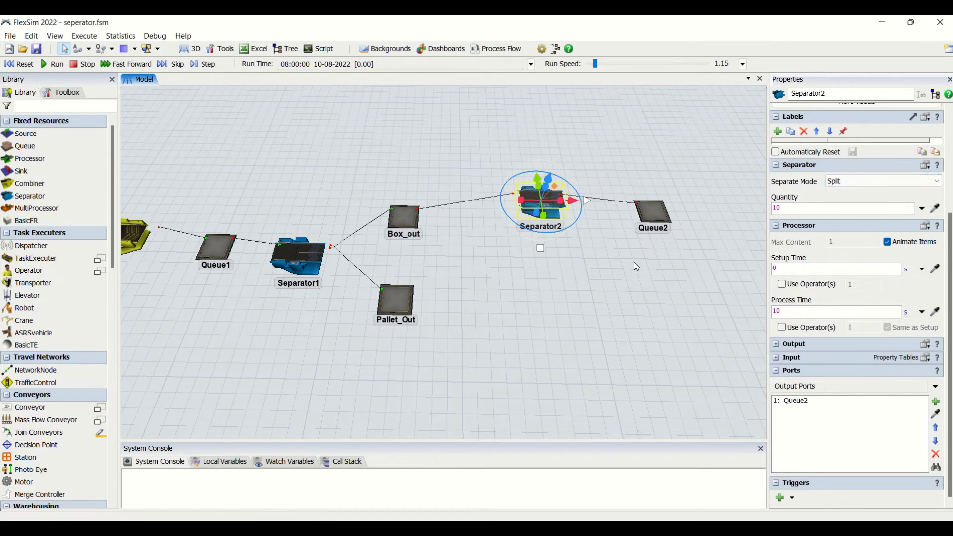
left_click(610, 254)
left_click(541, 203)
left_click(653, 216)
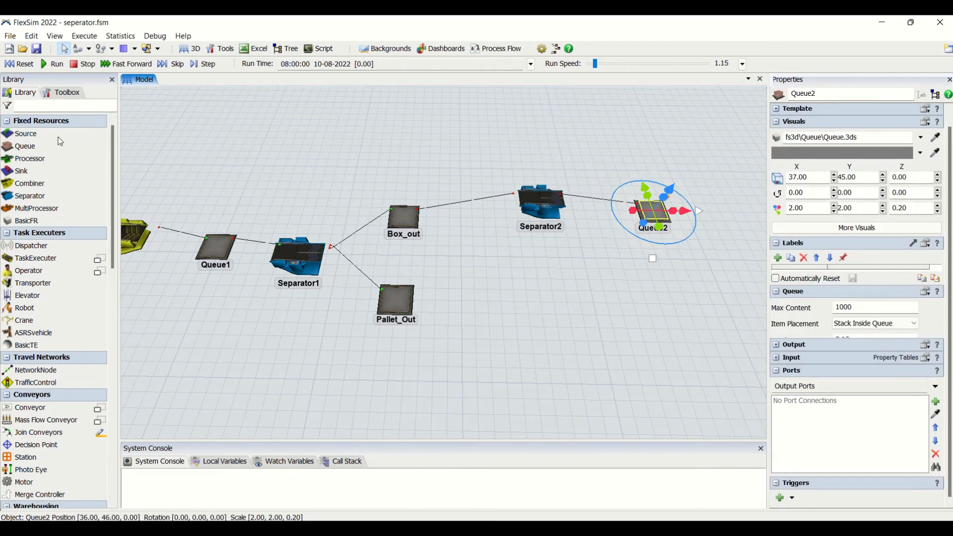
Reset and run the simulation, and lower the run speed to 0 once items are moving on from Separator1
left_click(21, 65)
left_click(53, 64)
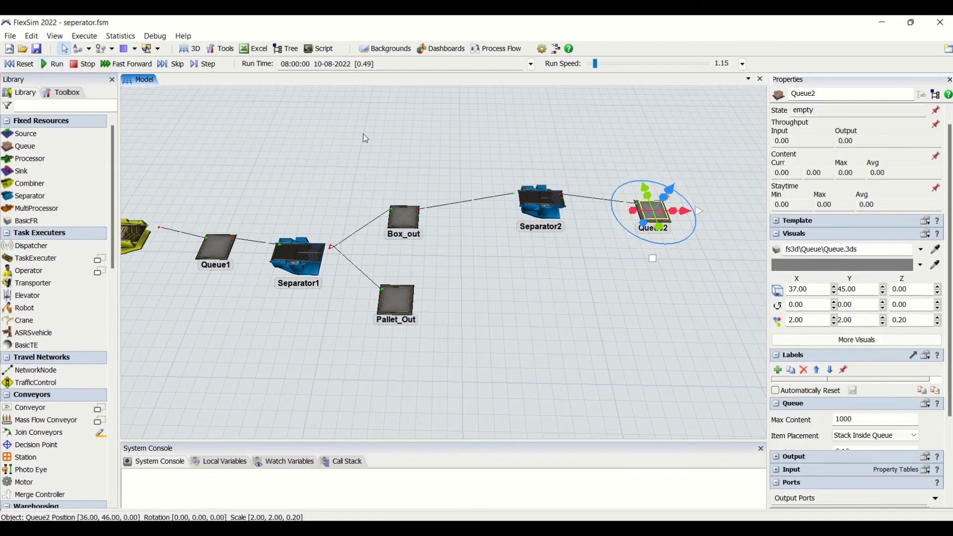
left_click_drag(593, 64, 594, 64)
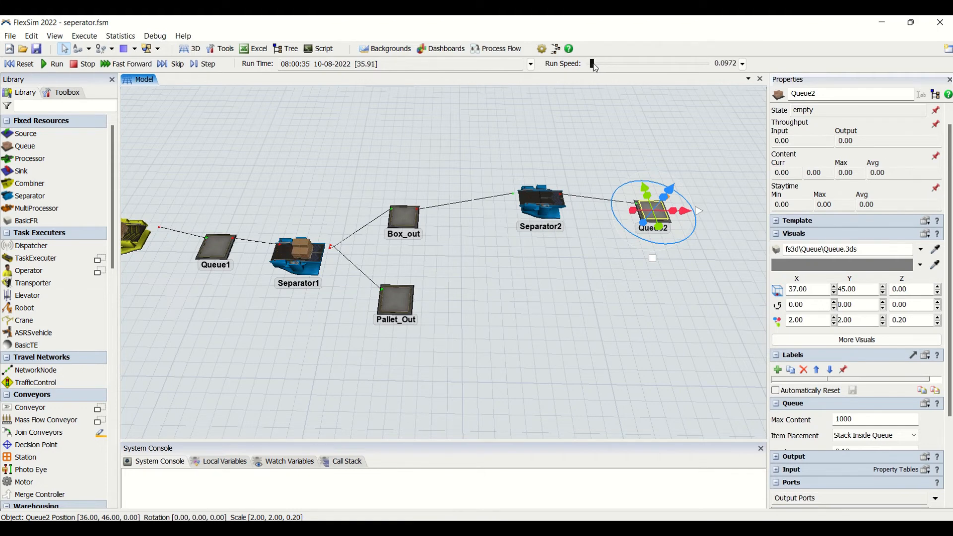
left_click_drag(594, 63, 590, 64)
Inspect Separator2's throughput statistics and its Split settings
left_click(541, 204)
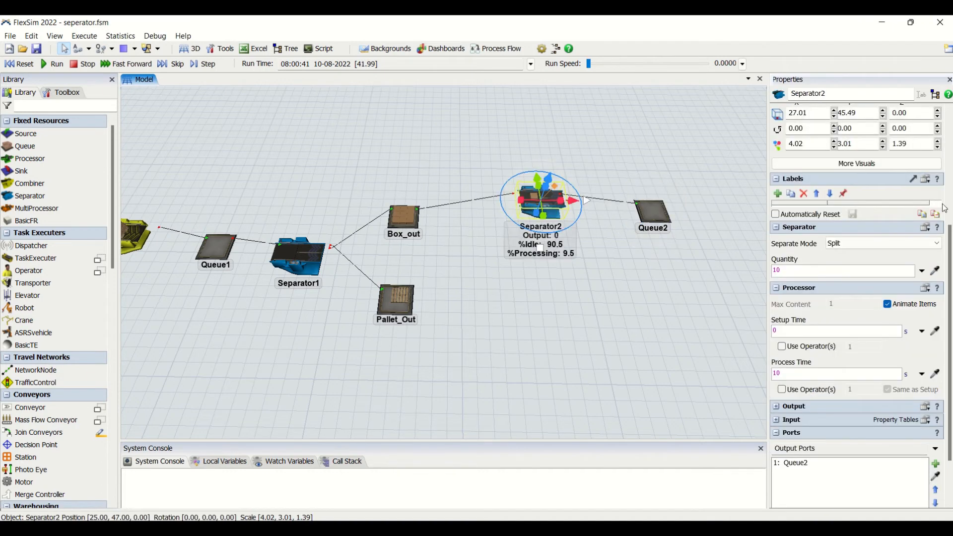
scroll(932, 248, "up", 5)
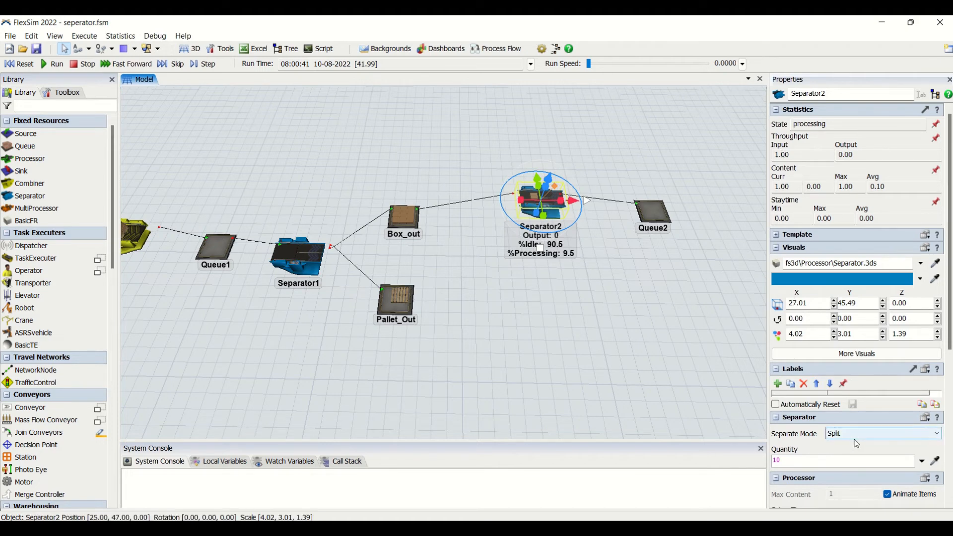
left_click(653, 234)
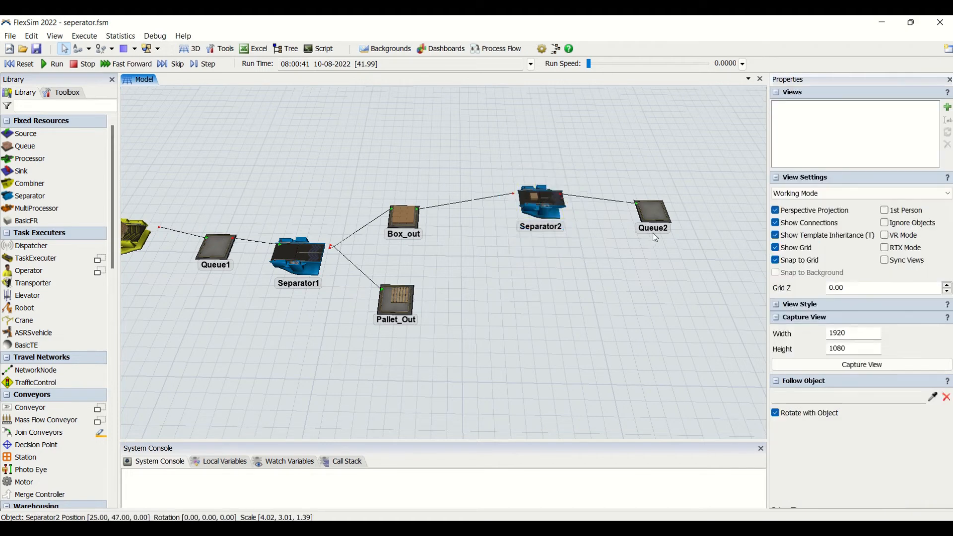
Let the simulation advance until Separator2 releases its split boxes into Queue2, and return the run speed to 0
scroll(653, 233, "up", 5)
left_click(405, 179)
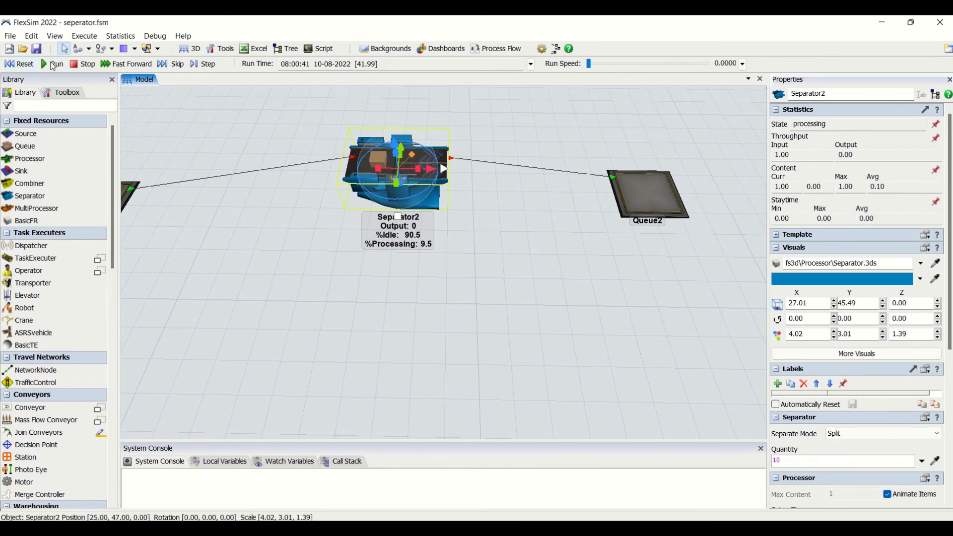
left_click_drag(590, 64, 565, 70)
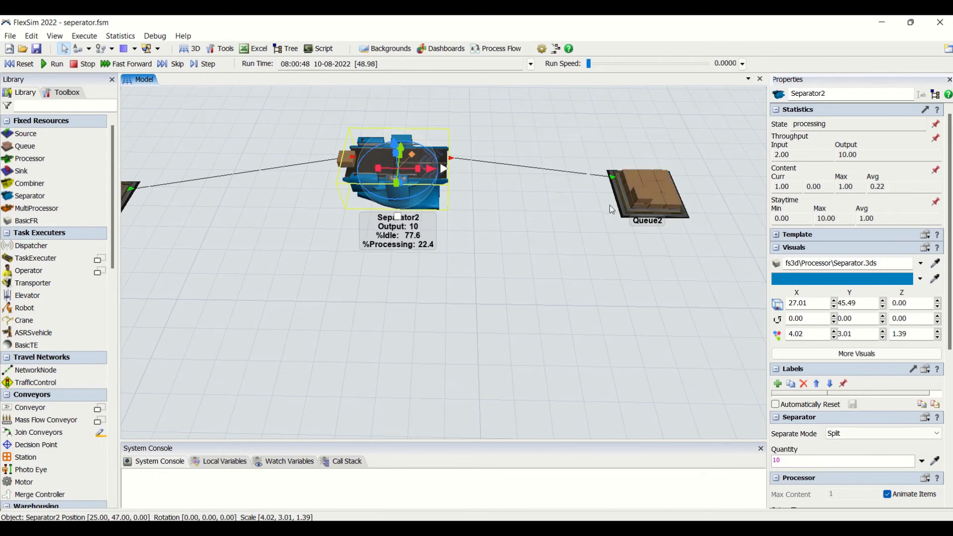
Compare the throughput input of Queue2 with the throughput input and output of Separator2
left_click(621, 205)
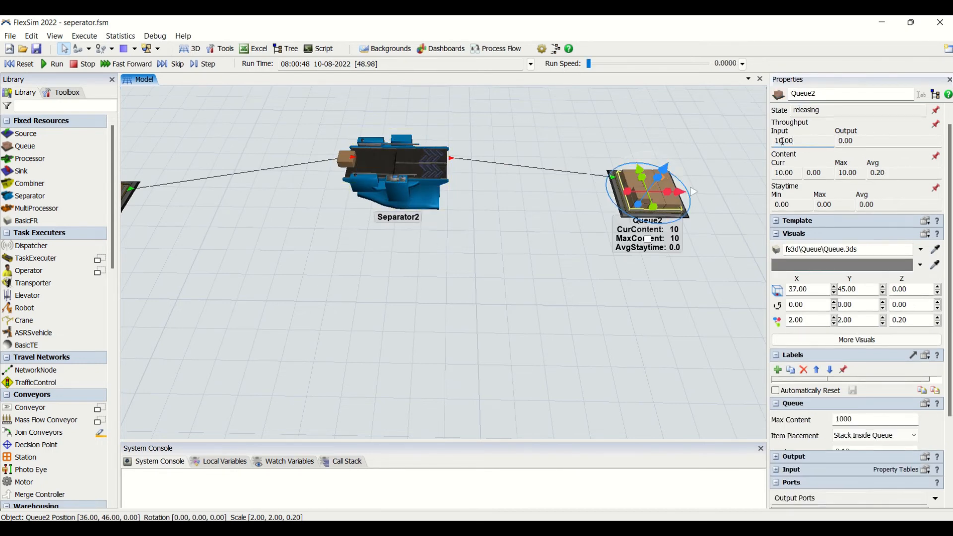
left_click(415, 169)
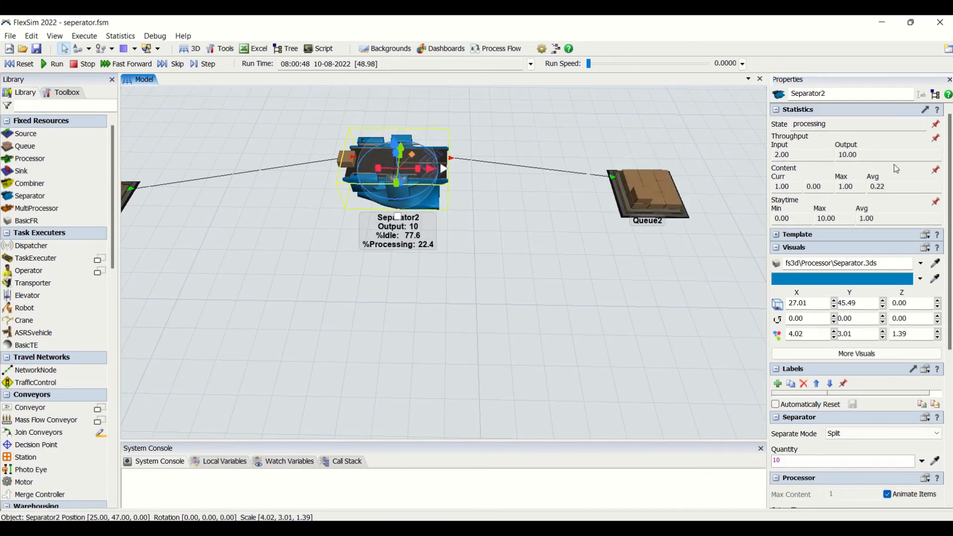
left_click_drag(858, 154, 836, 154)
left_click(467, 286)
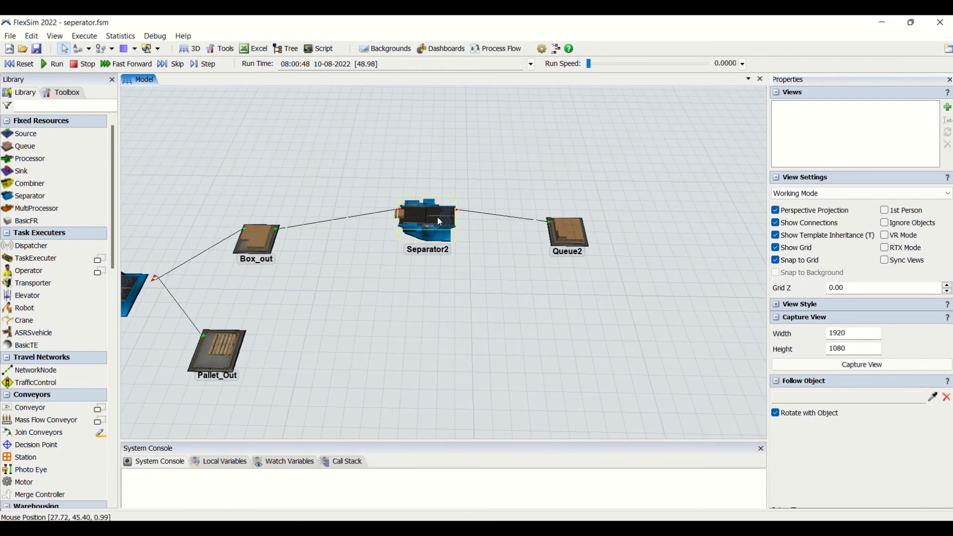
Inspect the contents of Queue2, an individual box in it, and the Split settings of Separator2
left_click(559, 247)
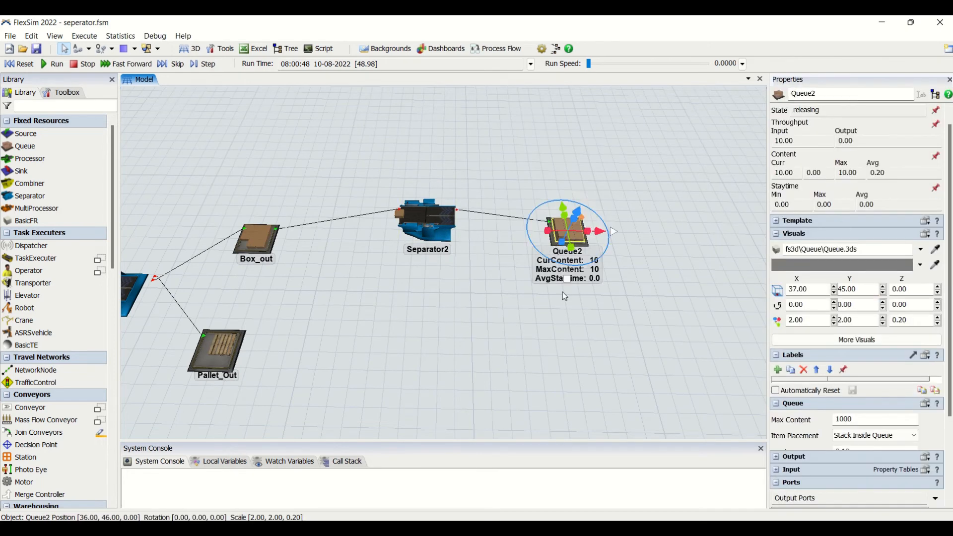
left_click(445, 235)
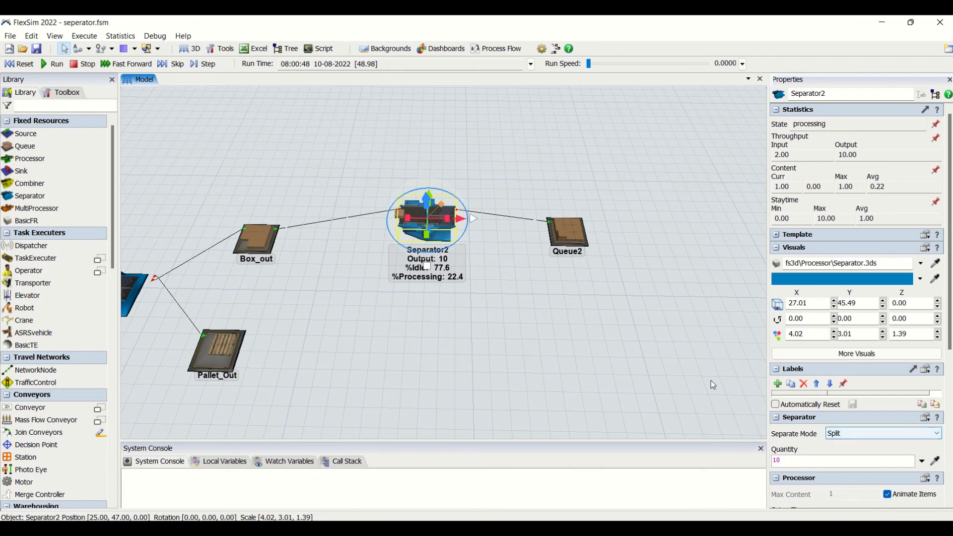
left_click(559, 246)
left_click(559, 246)
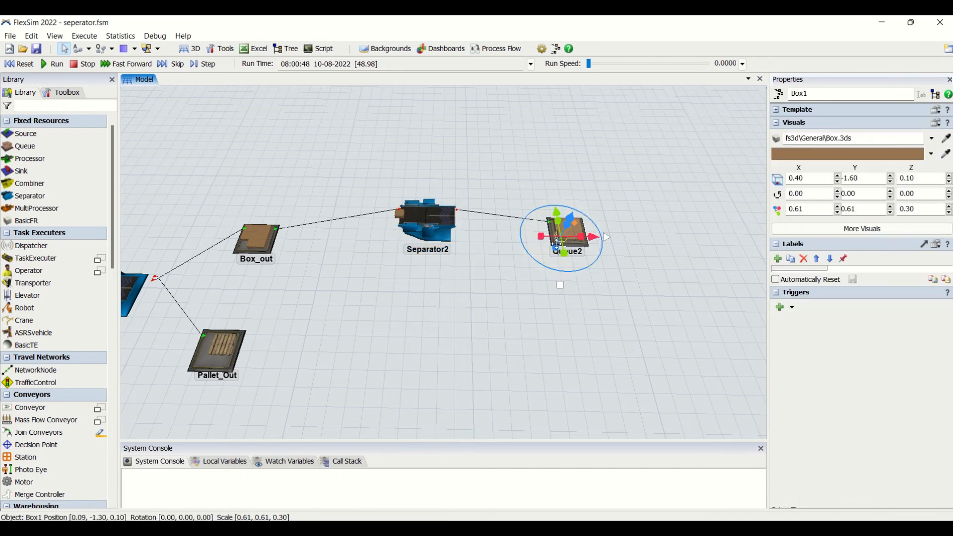
left_click(531, 276)
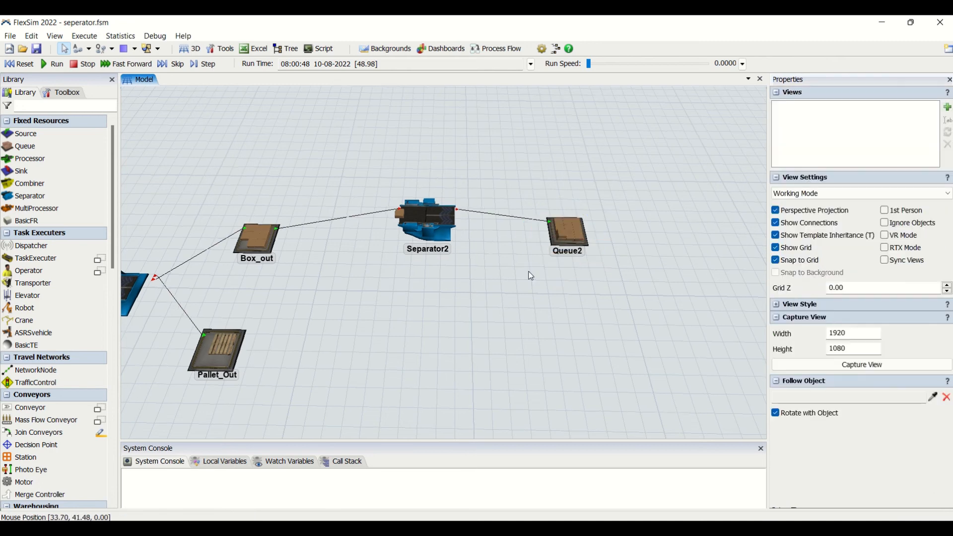
left_click(560, 244)
Compare the Separate Mode and Quantity settings of Separator1 and Separator2
left_click_drag(387, 373, 483, 353)
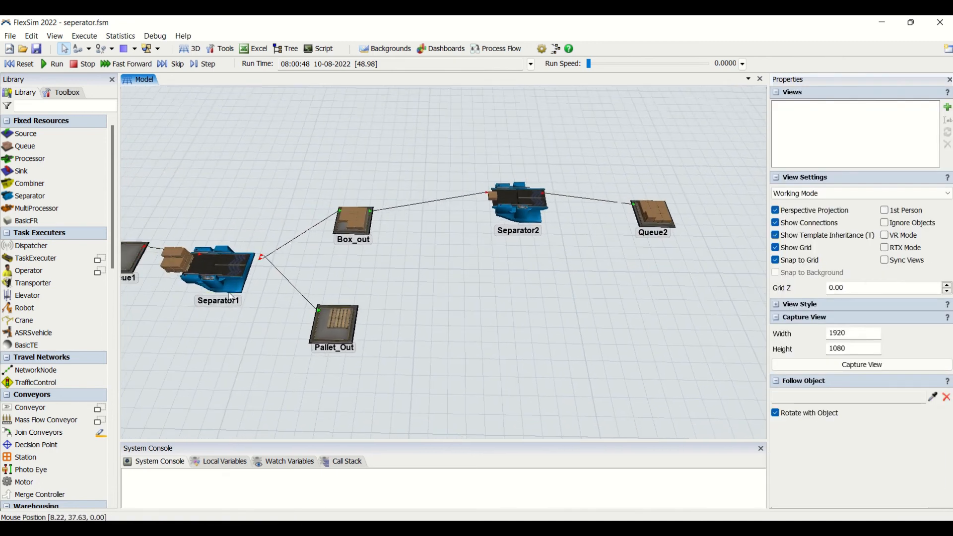
left_click(226, 273)
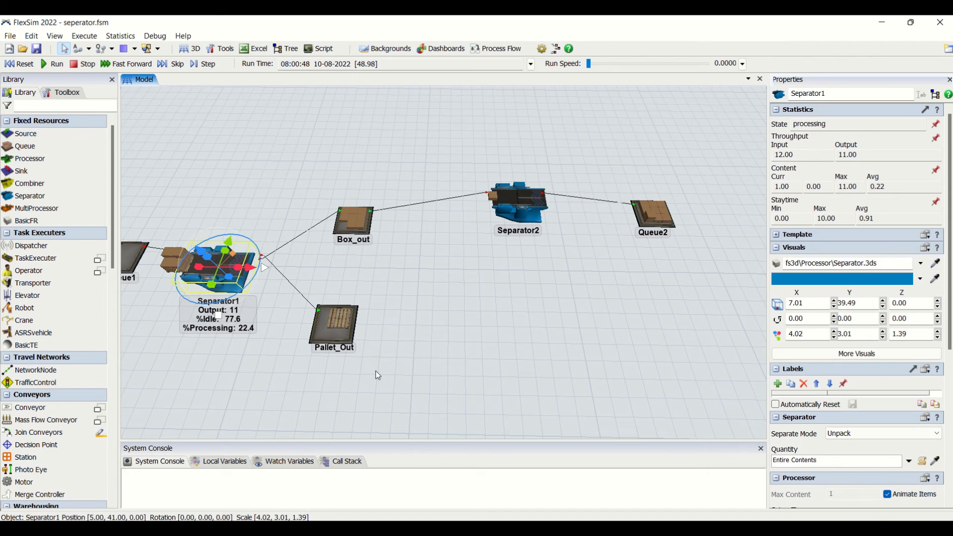
left_click(527, 195)
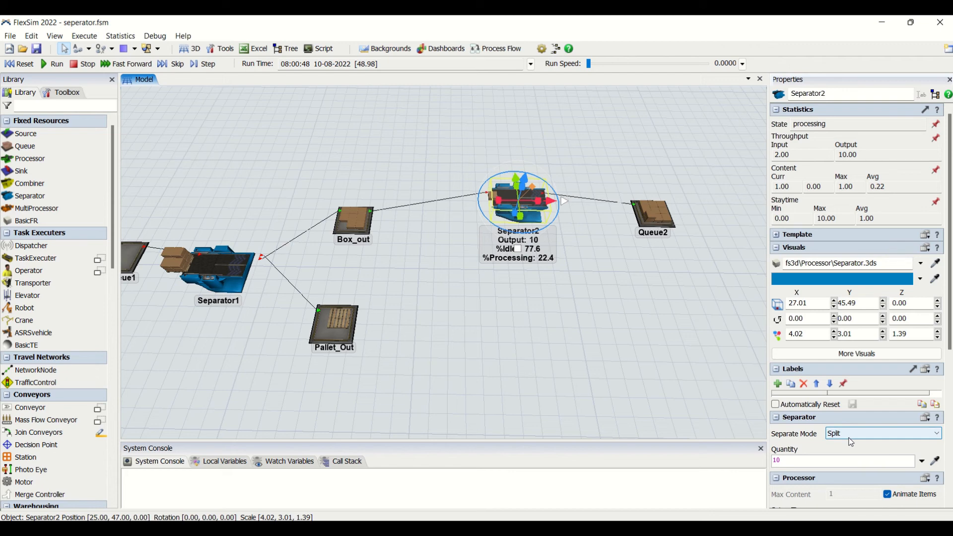
left_click(833, 461)
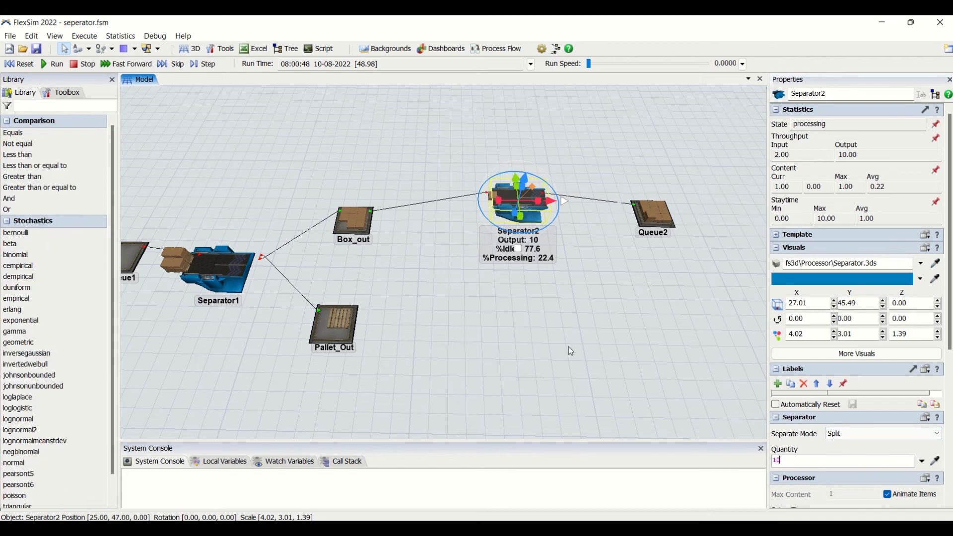
left_click(571, 351)
Review Separator2's processing times, output ports and the list of available trigger events
scroll(569, 347, "down", 3)
scroll(544, 303, "down", 2)
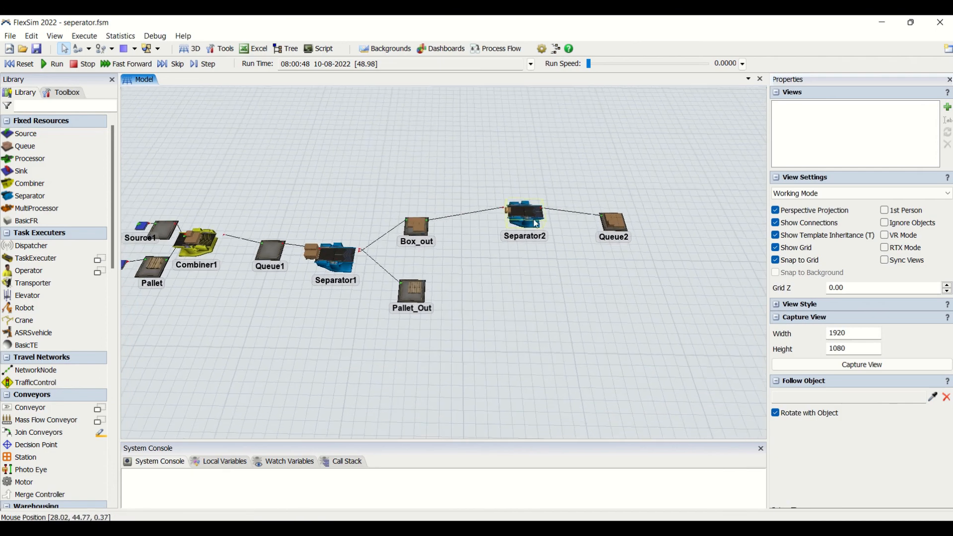
left_click(526, 210)
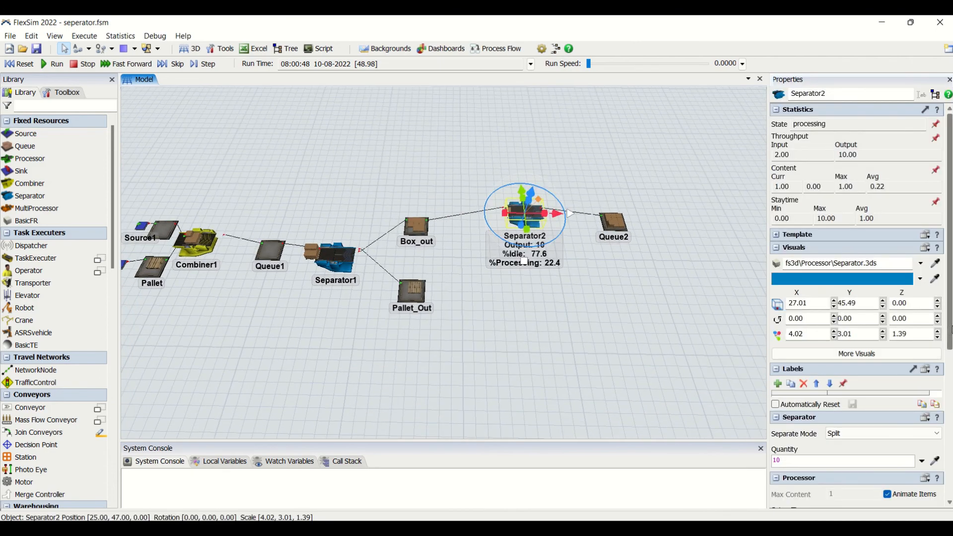
left_click_drag(949, 328, 952, 479)
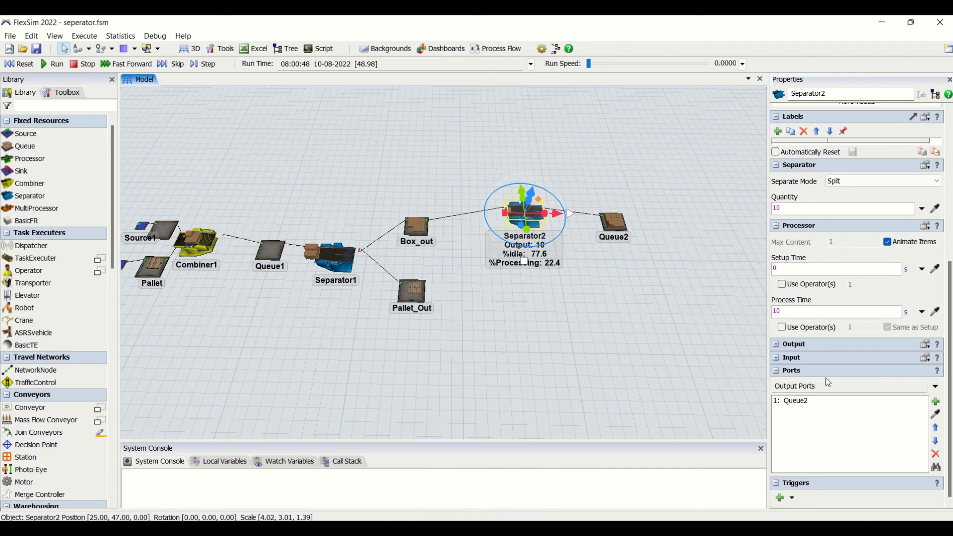
left_click(790, 498)
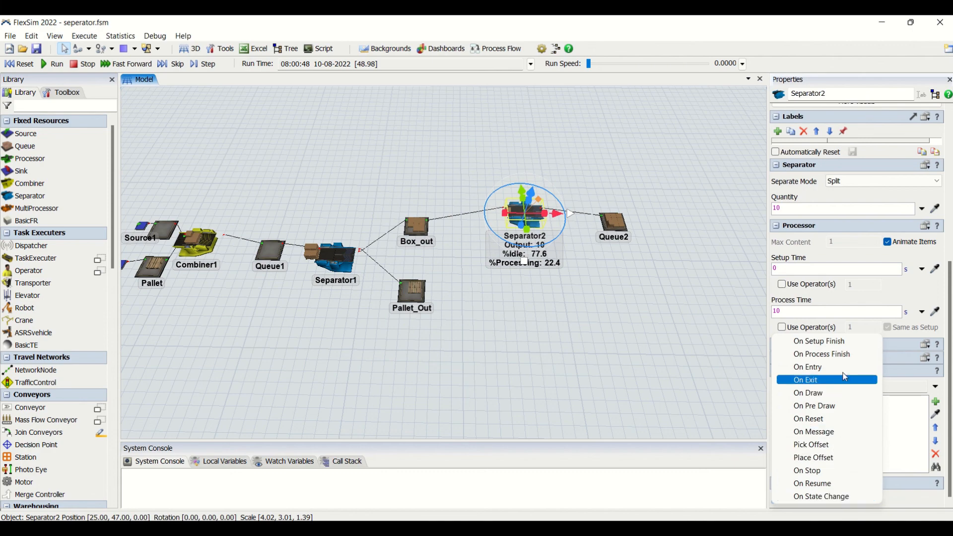
left_click(612, 308)
Revisit Separator1 and Separator2 in the full model and reset the simulation
scroll(582, 261, "down", 2)
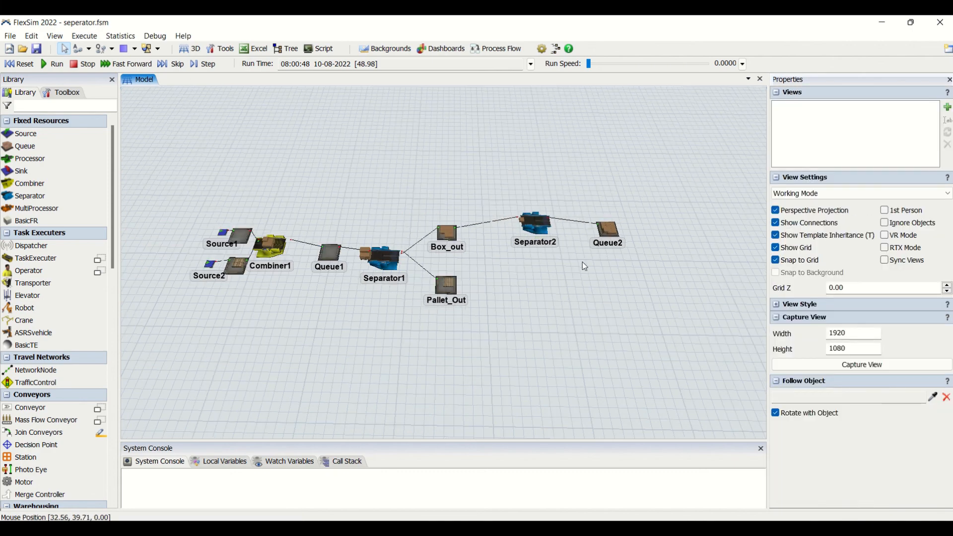
left_click(383, 258)
left_click(615, 290)
left_click(536, 223)
left_click(20, 64)
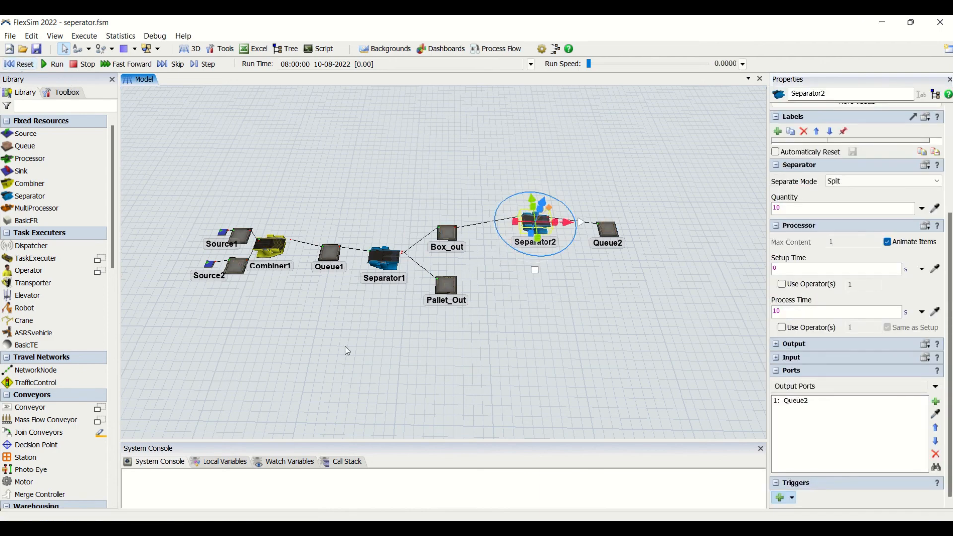
left_click_drag(348, 353, 367, 408)
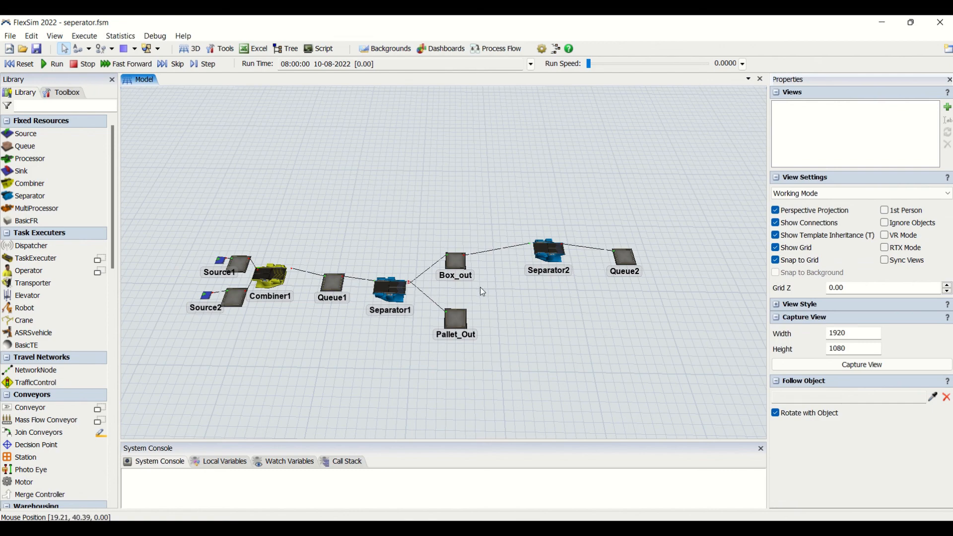
left_click(388, 297)
left_click(482, 204)
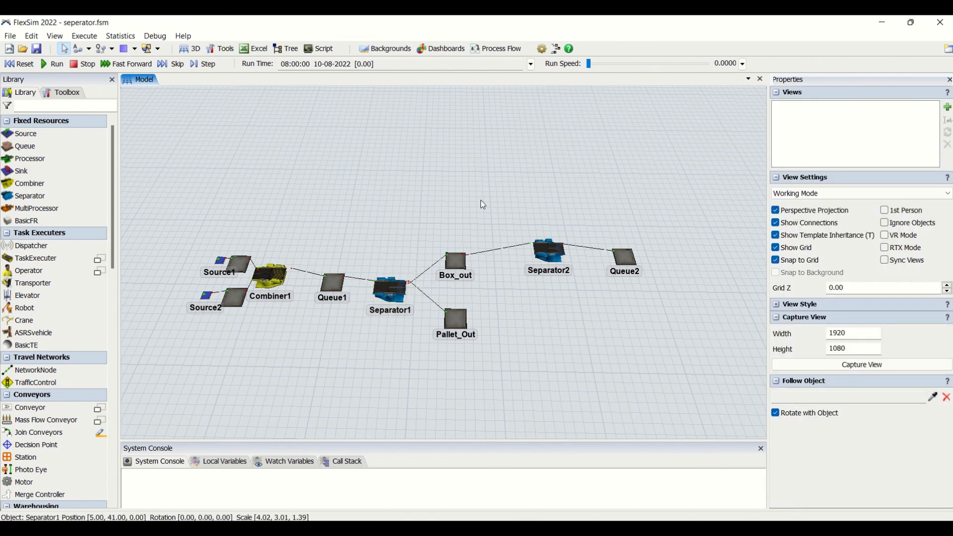